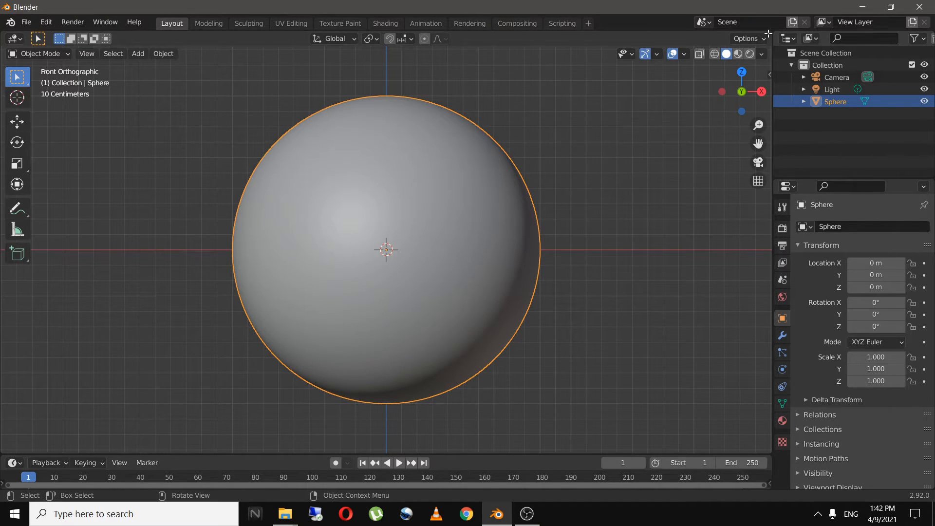
# Split the 3D viewport into two side-by-side areas, make the new one a wider Shader Editor, and hide its sidebar.
pyautogui.moveTo(767, 33); pyautogui.dragTo(401, 77)
pyautogui.click(415, 39)
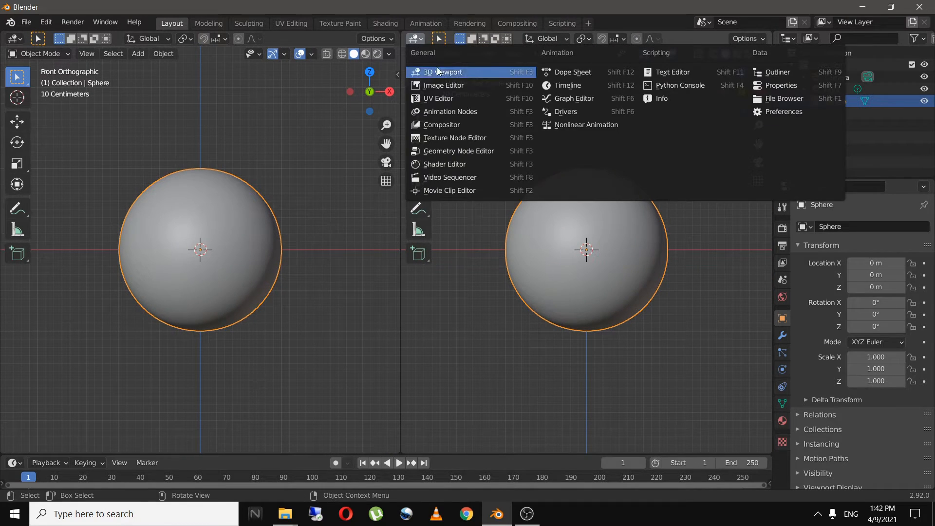
pyautogui.click(461, 165)
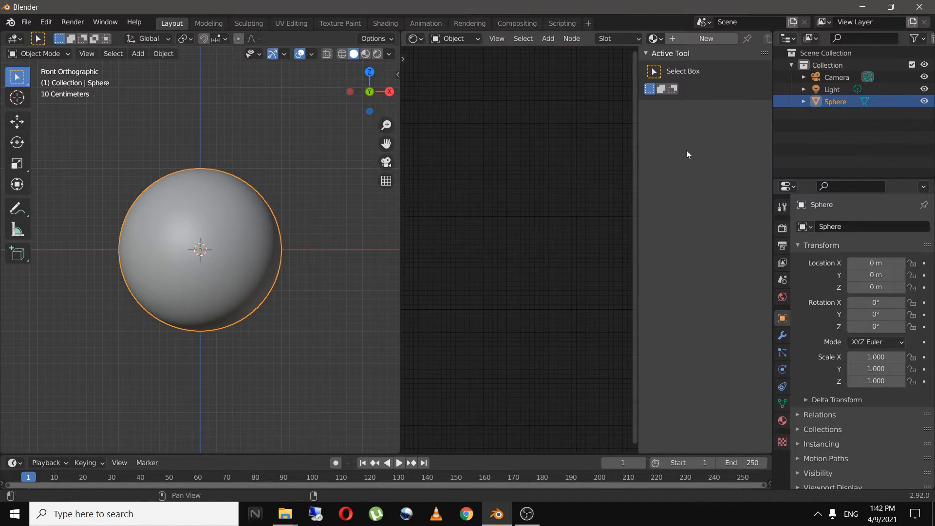
pyautogui.press('n')
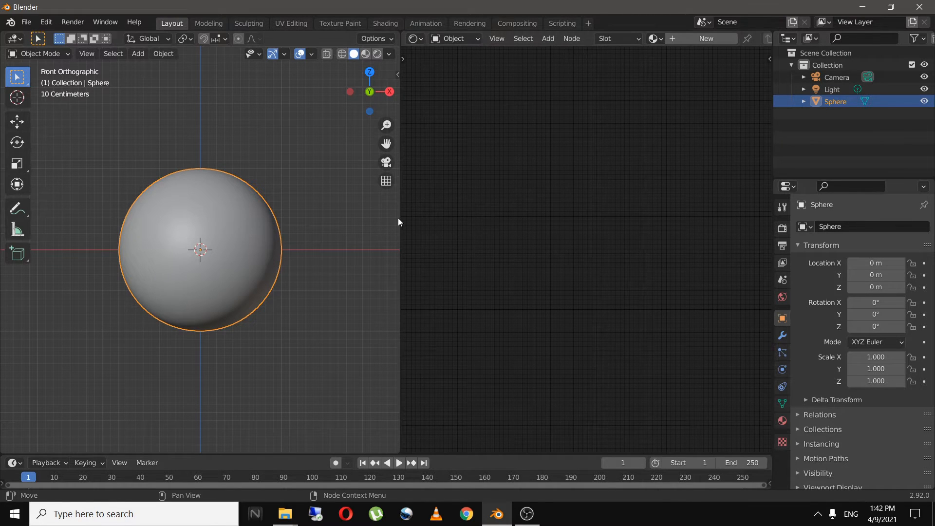
pyautogui.moveTo(400, 218); pyautogui.dragTo(319, 220)
# Create a new material for the sphere and switch the 3D viewport to Material Preview shading.
pyautogui.click(606, 39)
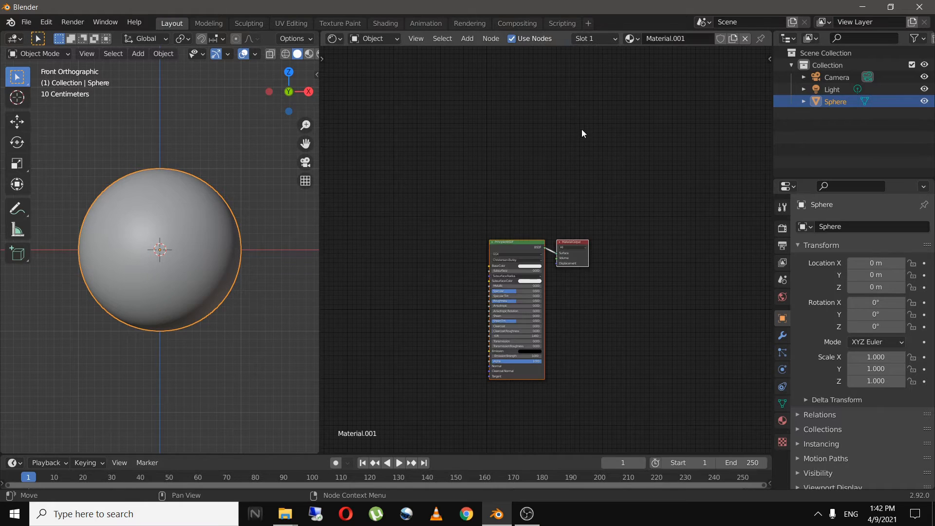
pyautogui.moveTo(462, 304); pyautogui.dragTo(522, 246, button='middle')
pyautogui.scroll(1, 524, 235)
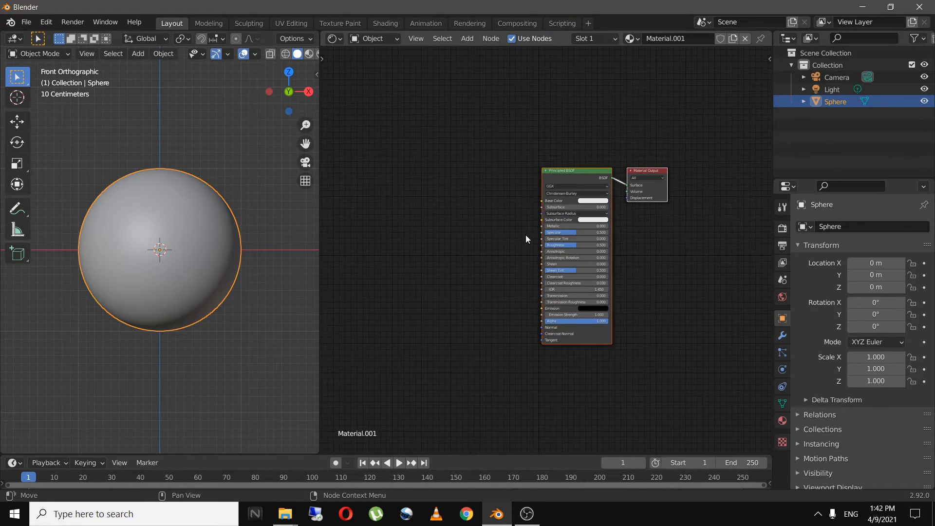
pyautogui.scroll(3, 526, 235)
pyautogui.scroll(2, 480, 260)
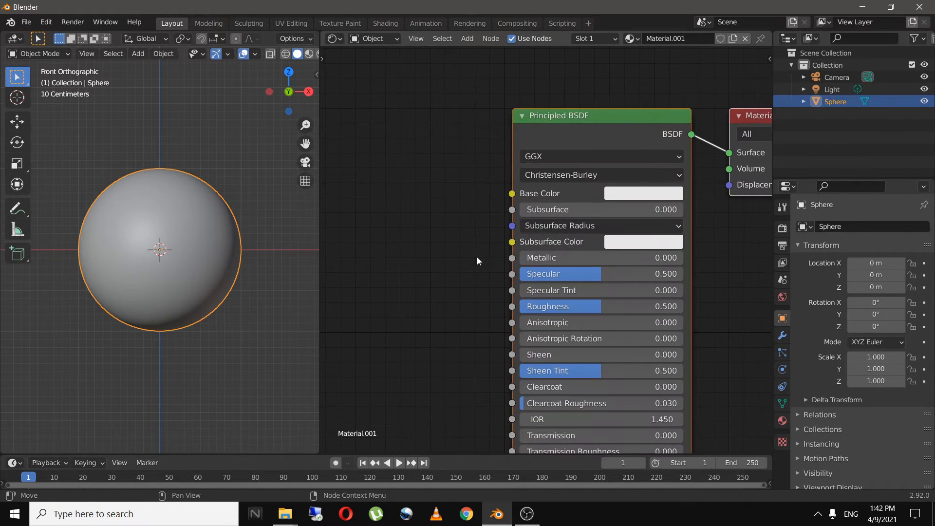
pyautogui.moveTo(447, 258); pyautogui.dragTo(433, 238, button='middle')
pyautogui.click(558, 218)
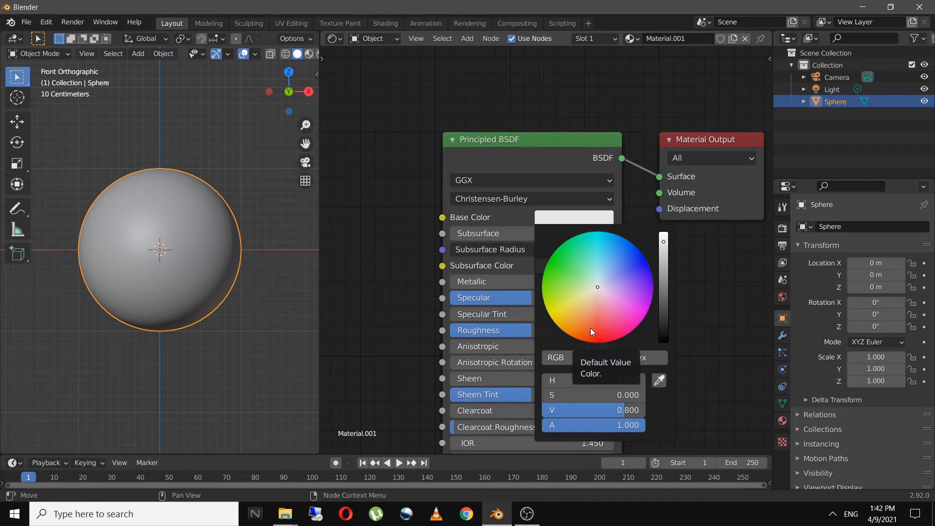
pyautogui.click(309, 54)
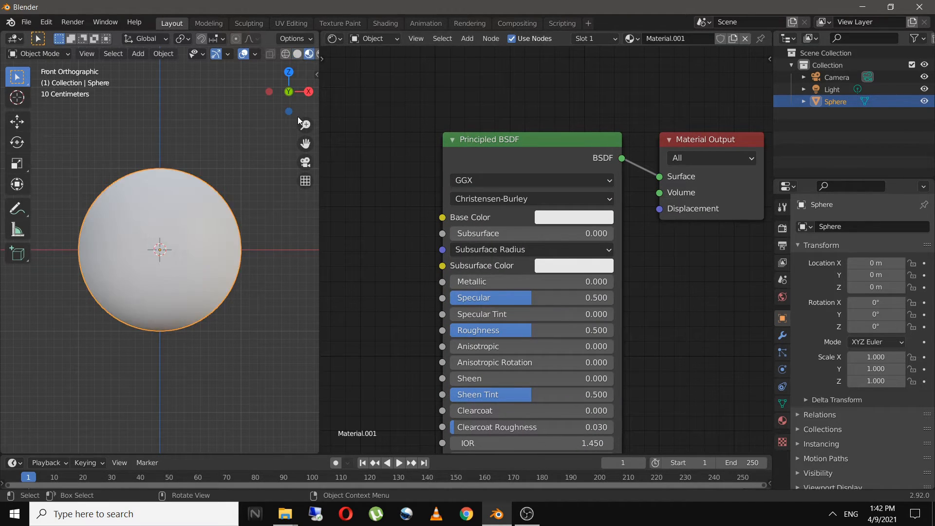
# Set the Principled BSDF's Base Color to orange-red with hue 0.004, saturation 0.988 and value 0.800.
pyautogui.click(567, 217)
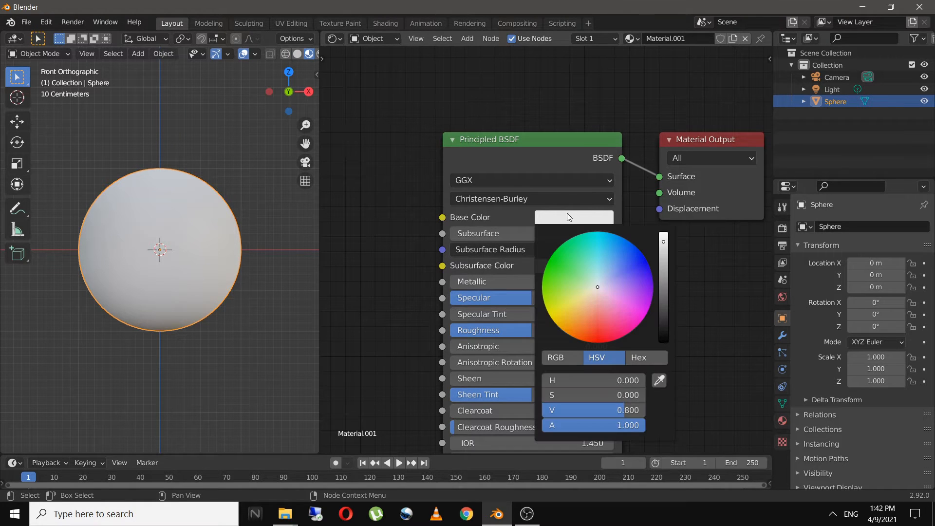
pyautogui.click(592, 331)
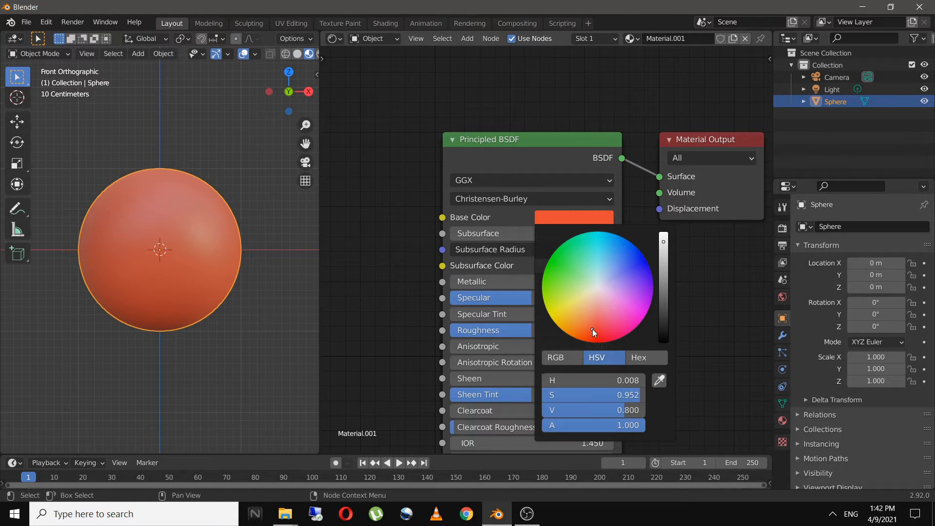
pyautogui.moveTo(592, 331); pyautogui.dragTo(591, 336)
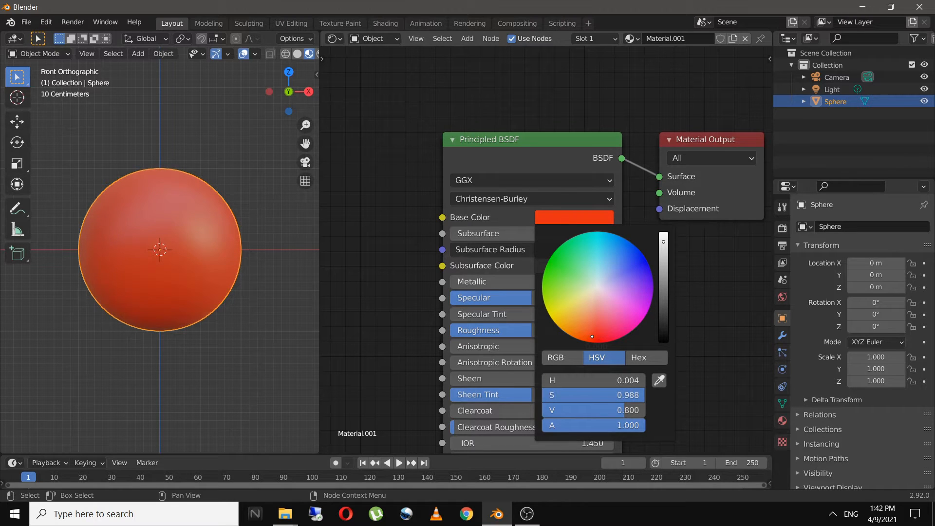
# Set Metallic to 1.000 and Specular to 0.25 on the Principled BSDF node.
pyautogui.scroll(-1, 516, 339)
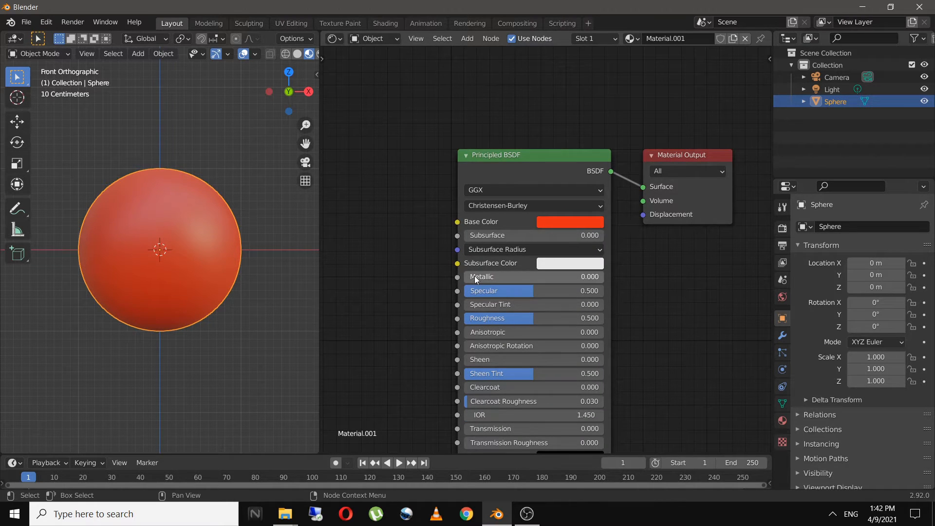
pyautogui.moveTo(475, 275); pyautogui.dragTo(604, 277)
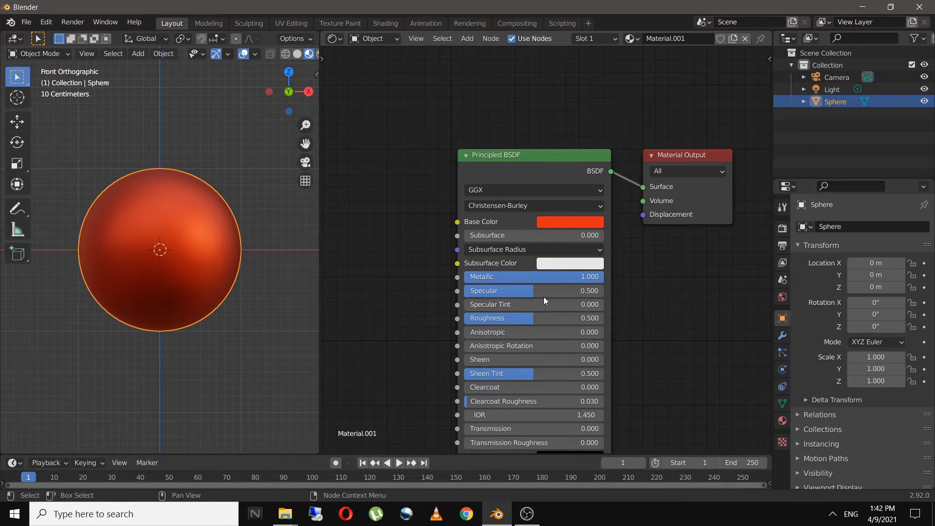
pyautogui.moveTo(522, 294); pyautogui.dragTo(482, 294)
pyautogui.click(494, 290)
pyautogui.click(495, 291)
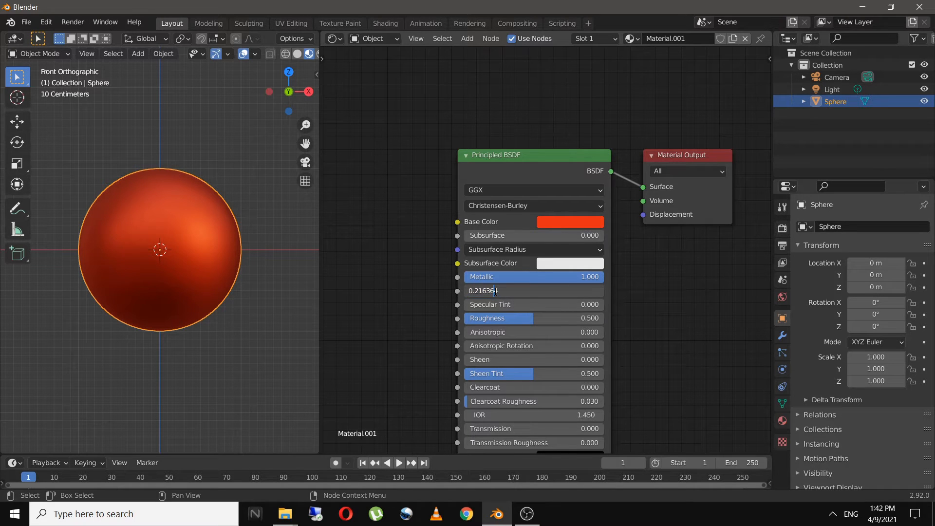
pyautogui.hotkey('ctrl', 'a')
pyautogui.write('0.25')
pyautogui.press('Return')
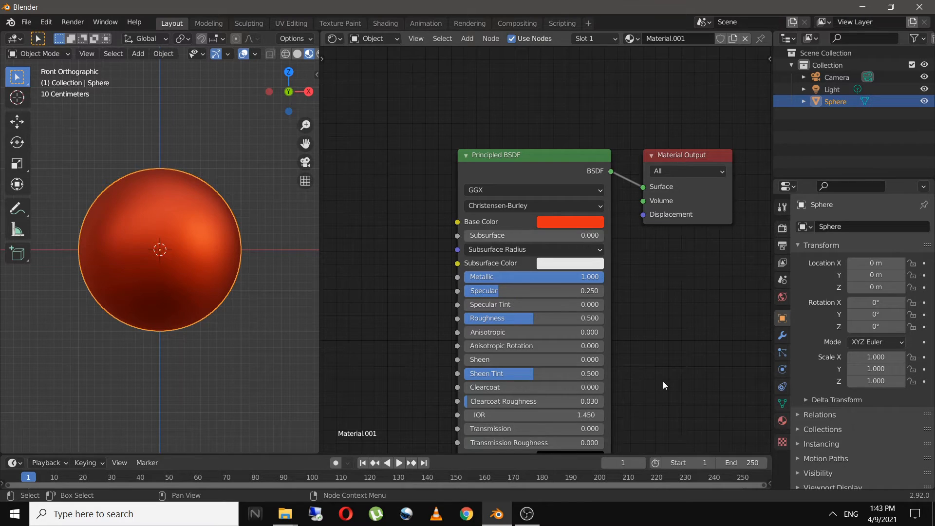
# Raise both Sheen and Clearcoat to 1.000 on the Principled BSDF node.
pyautogui.keyDown('shift'); pyautogui.moveTo(675, 355); pyautogui.dragTo(708, 313, button='middle'); pyautogui.keyUp('shift')
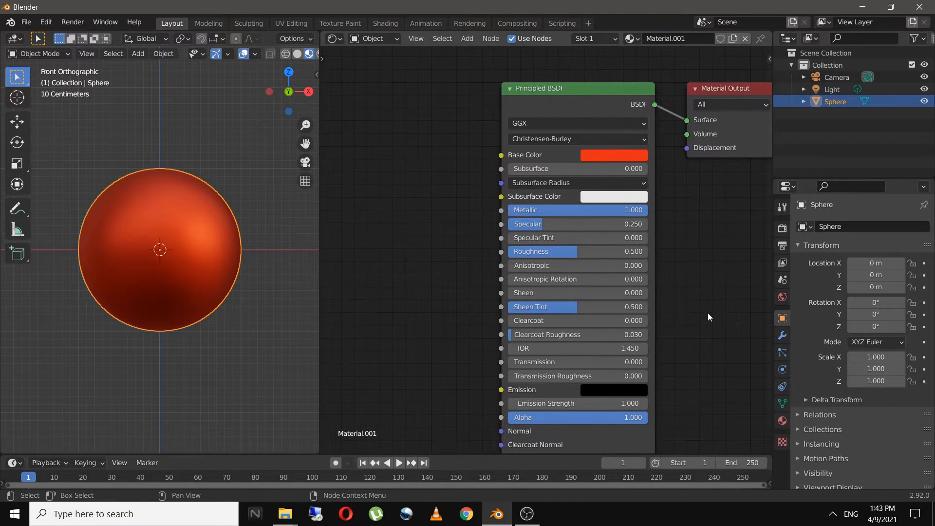
pyautogui.moveTo(551, 294); pyautogui.dragTo(648, 293)
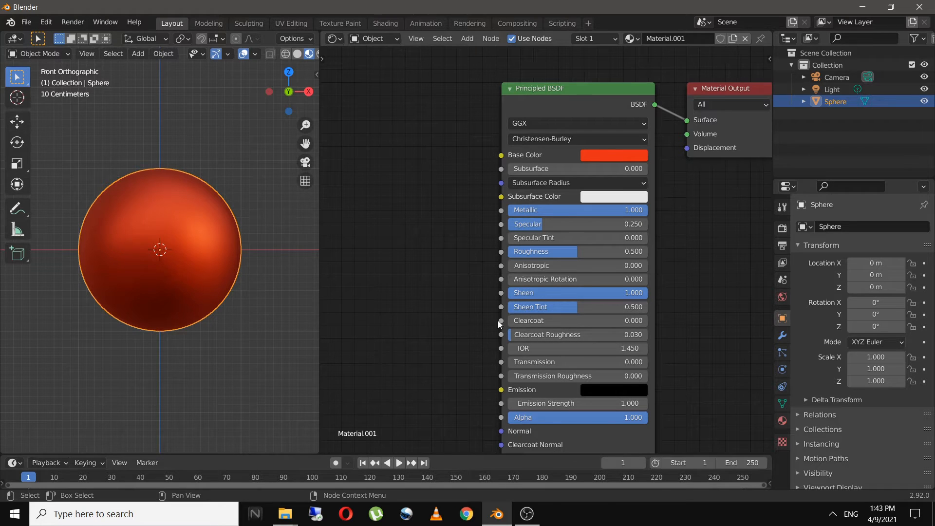
pyautogui.moveTo(545, 321); pyautogui.dragTo(647, 320)
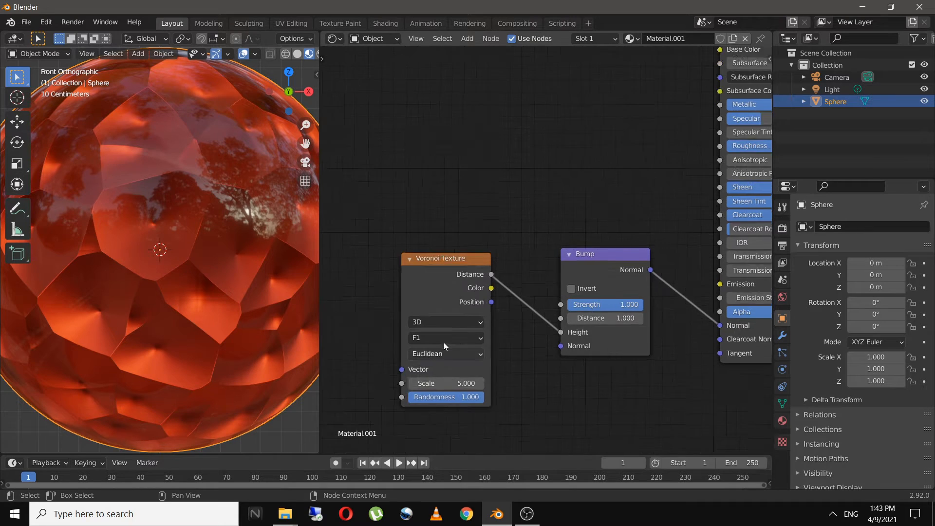
# Set the Voronoi Texture node's Scale to 200.
pyautogui.scroll(1, 443, 342)
pyautogui.click(437, 407)
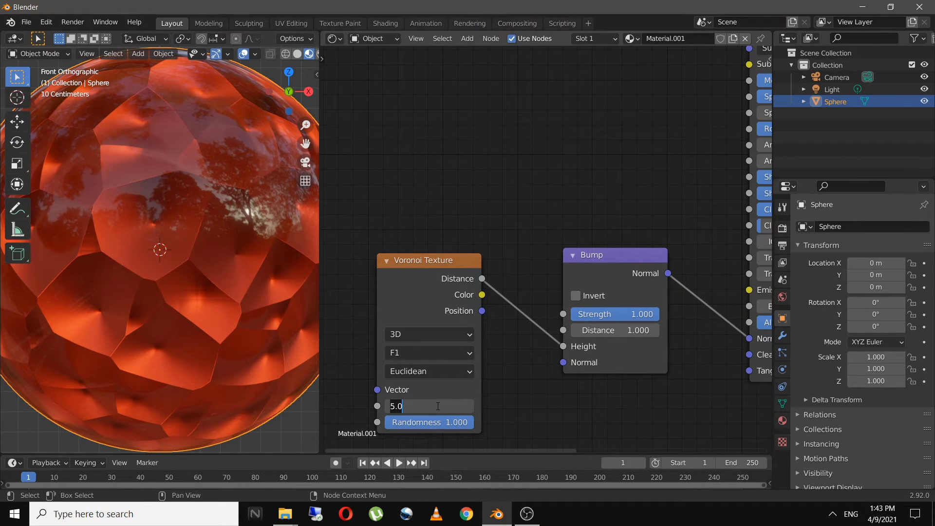
pyautogui.write('200')
pyautogui.press('Return')
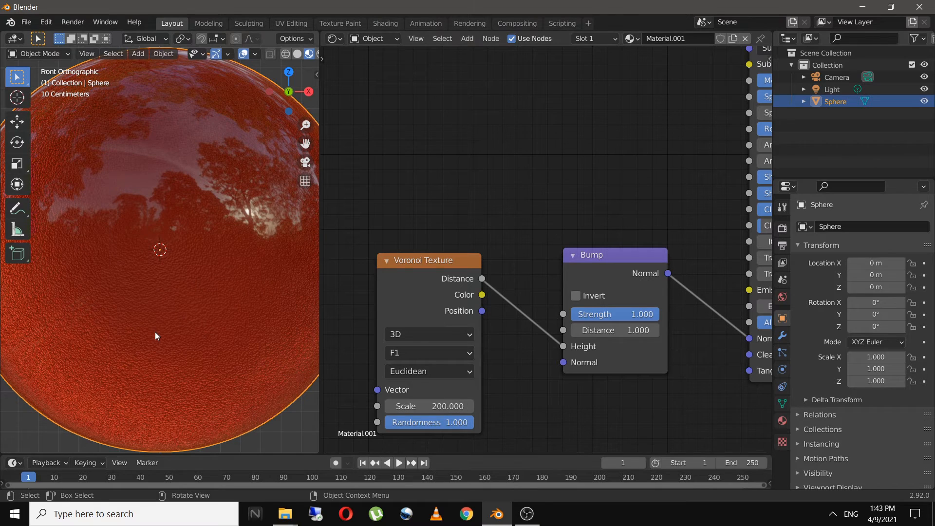
# Set the Bump node's Strength to 0.05 and check the surface grain on the sphere.
pyautogui.click(613, 319)
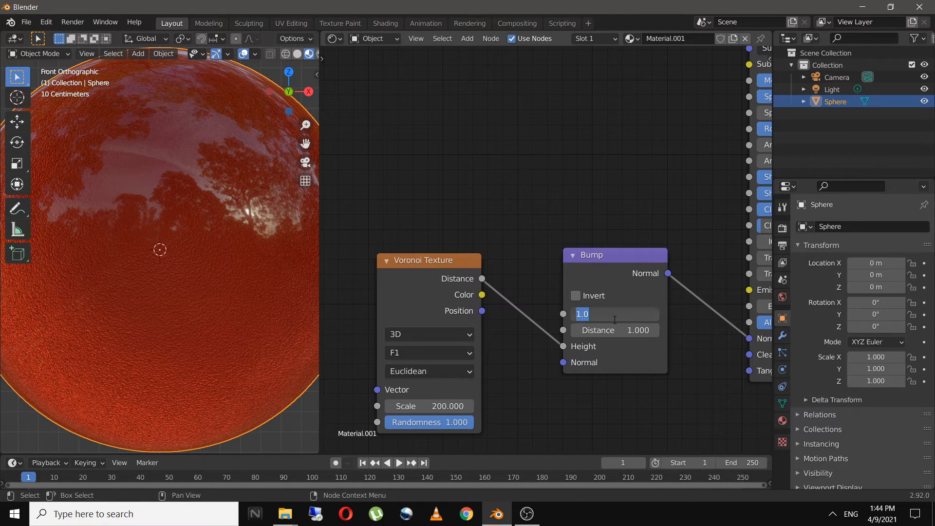
pyautogui.write('0.05')
pyautogui.press('Return')
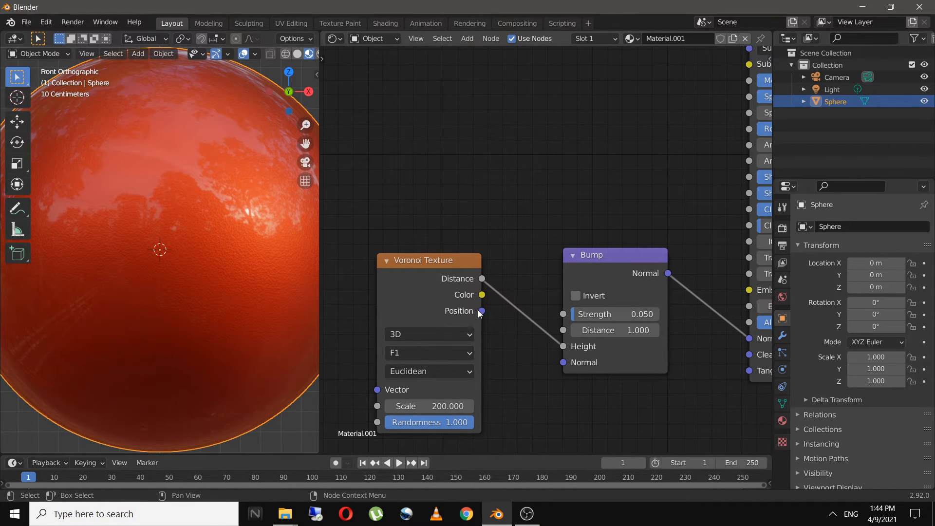
pyautogui.scroll(5, 173, 285)
pyautogui.scroll(-3, 176, 282)
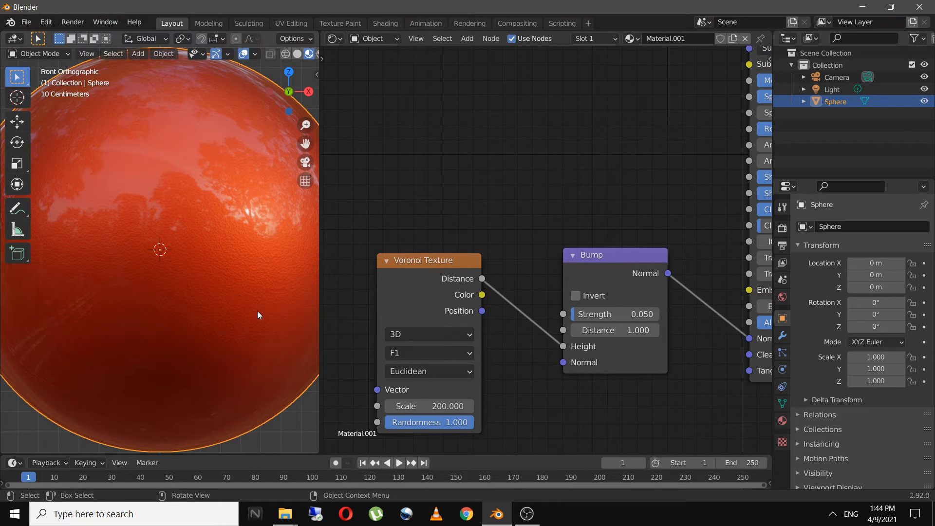
# Set the Voronoi Texture's Scale to 500 for a finer grain and check the whole sphere.
pyautogui.scroll(3, 259, 341)
pyautogui.click(453, 410)
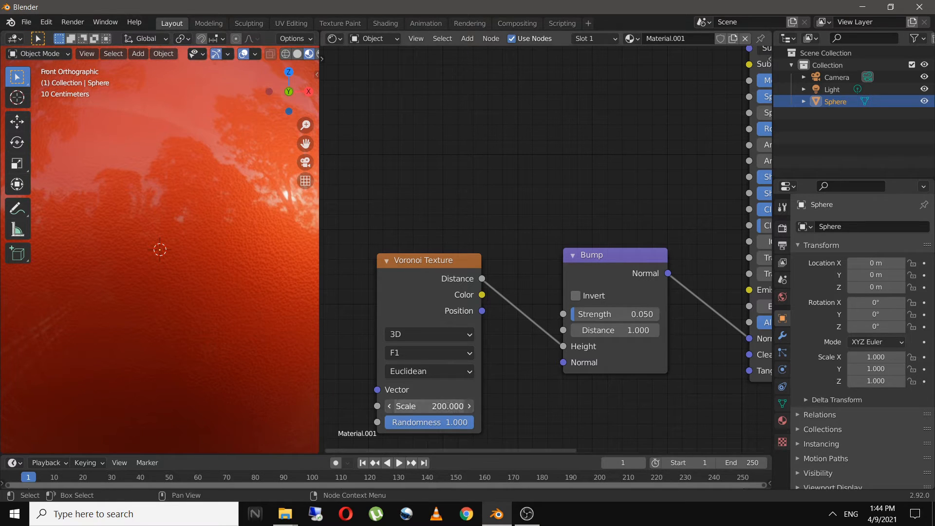
pyautogui.write('500')
pyautogui.press('Return')
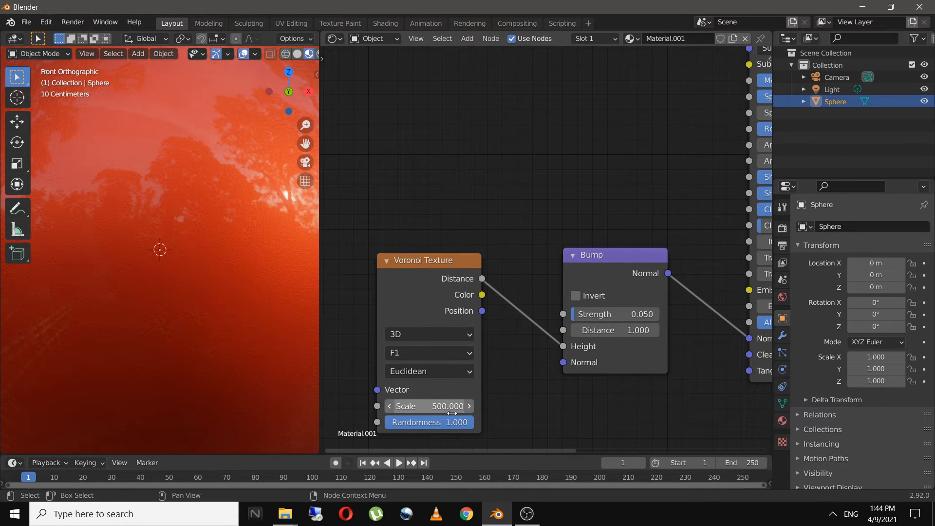
pyautogui.scroll(-3, 236, 298)
pyautogui.scroll(1, 224, 299)
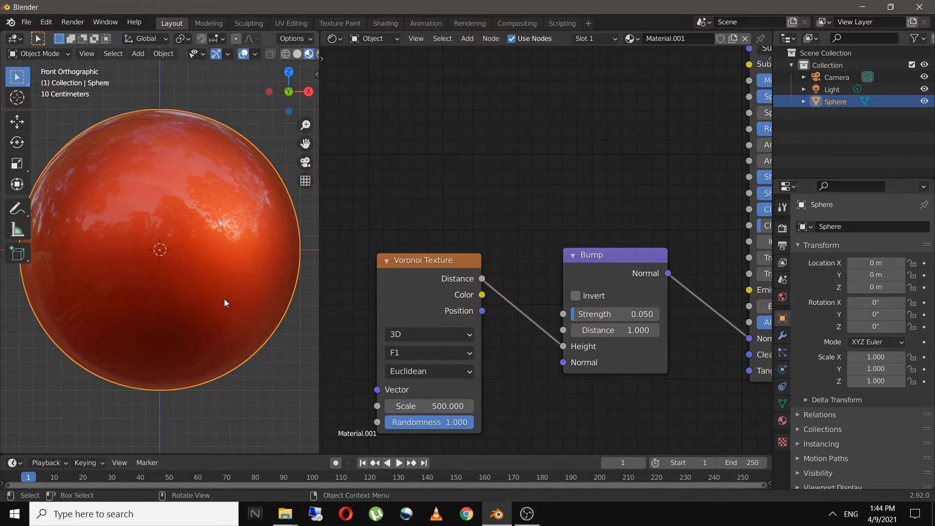
# Reduce the Principled BSDF's Clearcoat to about 0.52.
pyautogui.moveTo(744, 198); pyautogui.dragTo(550, 232, button='middle')
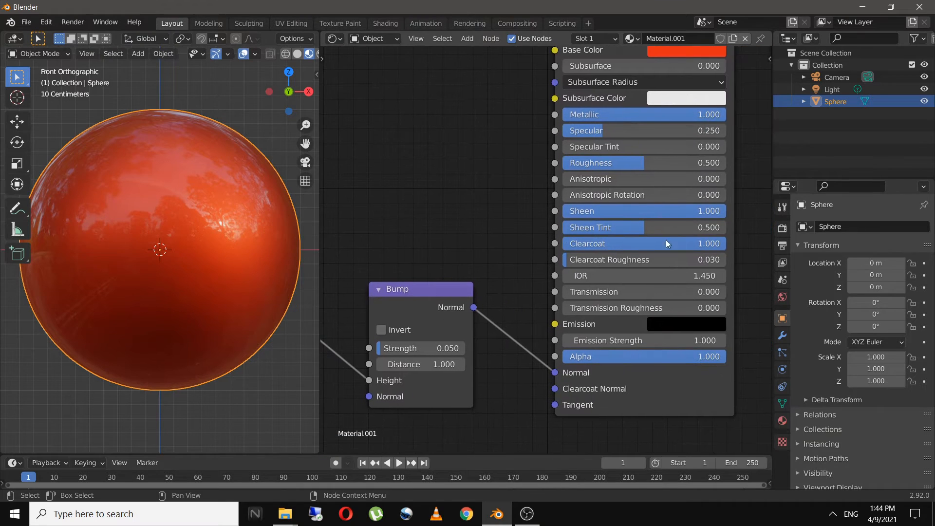
pyautogui.moveTo(665, 240); pyautogui.dragTo(594, 240)
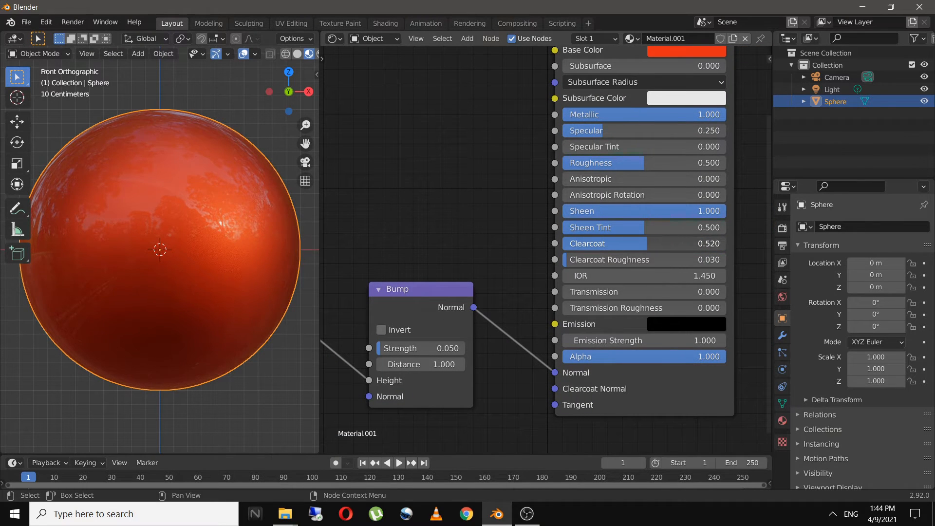
# Add a ColorRamp node above the Bump node and connect its Color output to the Principled BSDF's Roughness input.
pyautogui.moveTo(448, 234); pyautogui.dragTo(561, 251, button='middle')
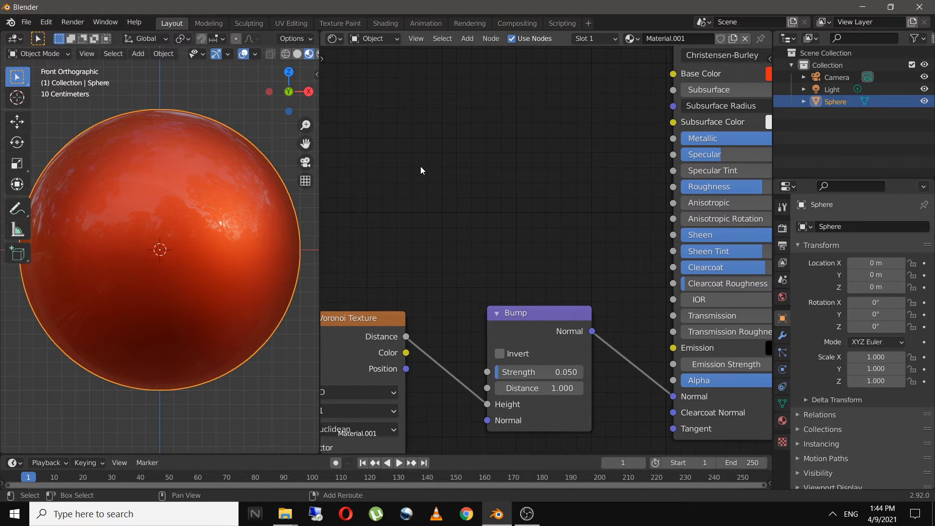
pyautogui.hotkey('shift', 'a')
pyautogui.click(381, 113)
pyautogui.write('colo')
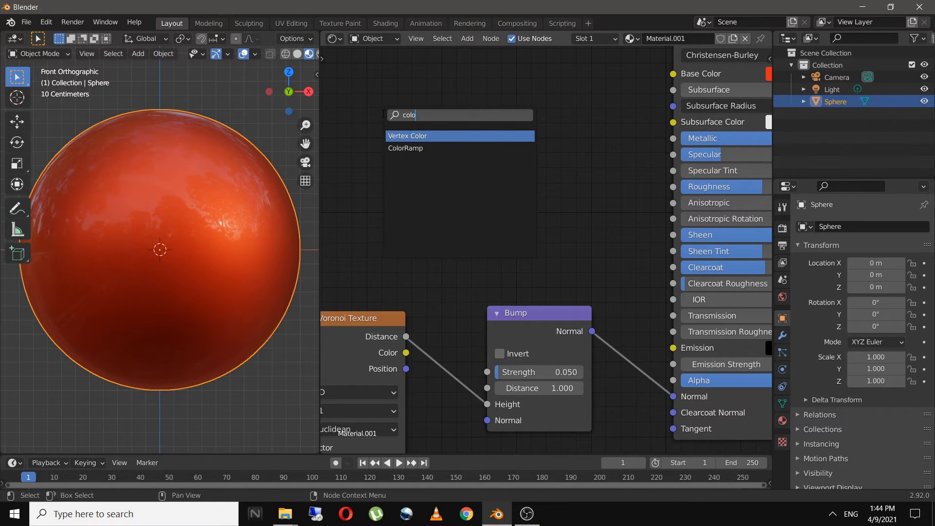
pyautogui.click(413, 147)
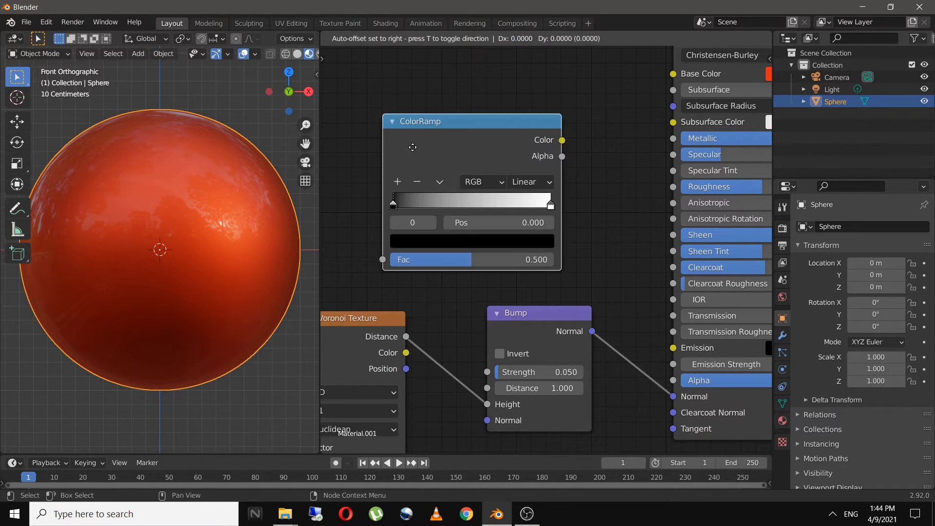
pyautogui.click(422, 135)
pyautogui.moveTo(572, 126); pyautogui.dragTo(673, 187)
# Add a Texture Coordinate node before the Voronoi Texture and connect its Object output to the Voronoi Texture's Vector input.
pyautogui.moveTo(373, 232); pyautogui.dragTo(425, 225, button='middle')
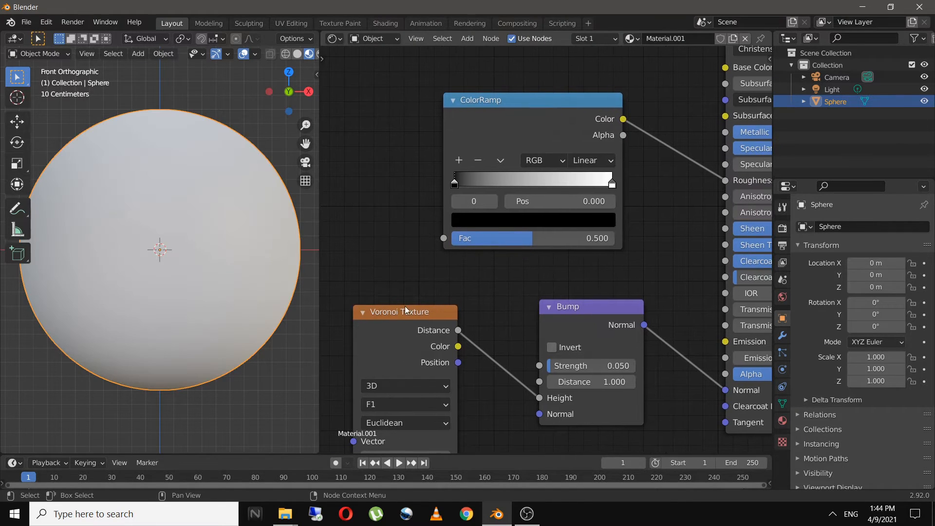
pyautogui.click(394, 315)
pyautogui.moveTo(392, 314); pyautogui.dragTo(507, 259, button='middle')
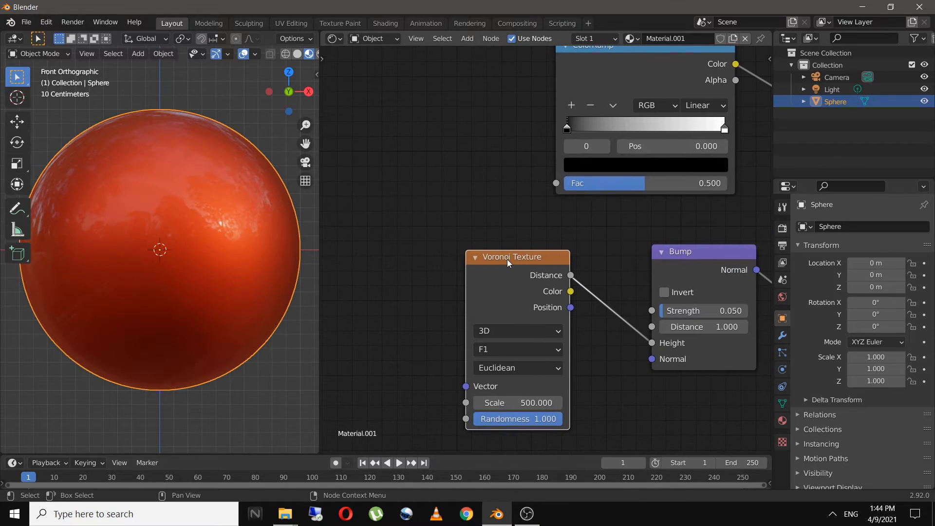
pyautogui.hotkey('shift', 'a')
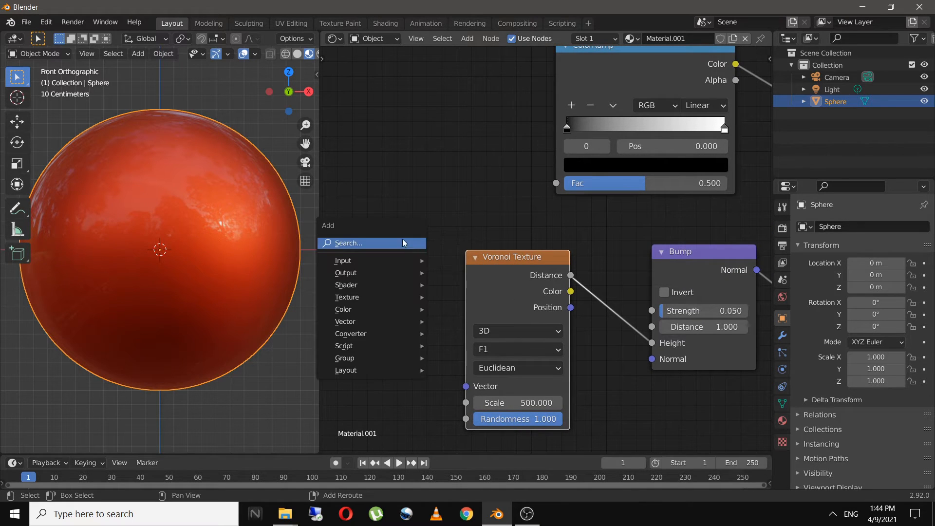
pyautogui.click(387, 243)
pyautogui.write('tex')
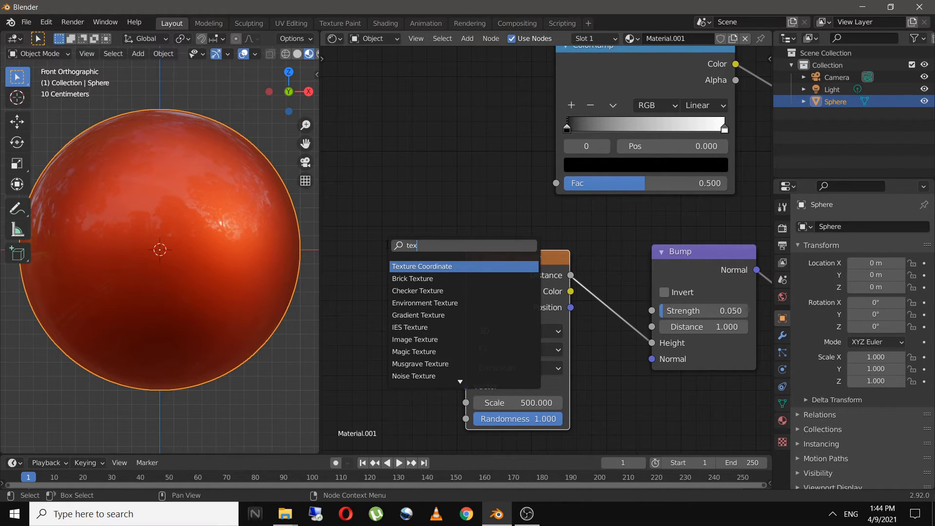
pyautogui.click(404, 265)
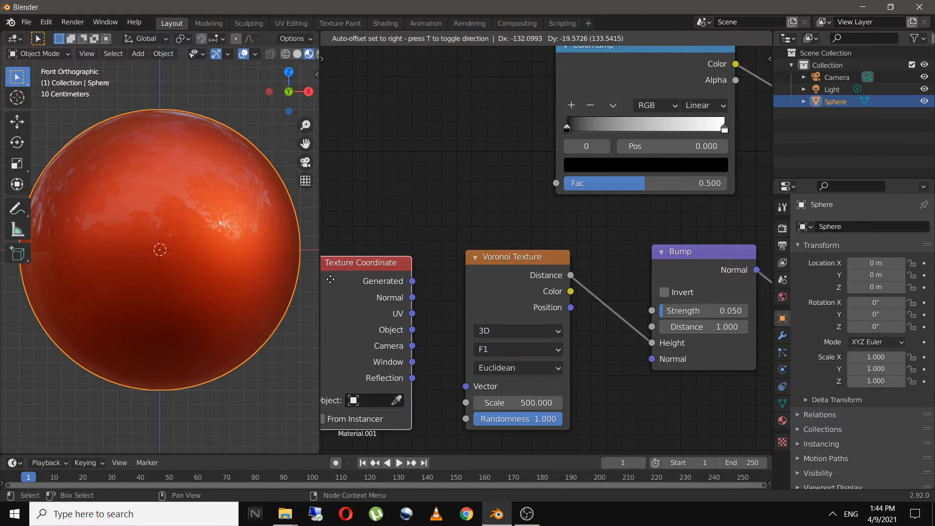
pyautogui.click(427, 340)
pyautogui.moveTo(411, 330); pyautogui.dragTo(468, 392)
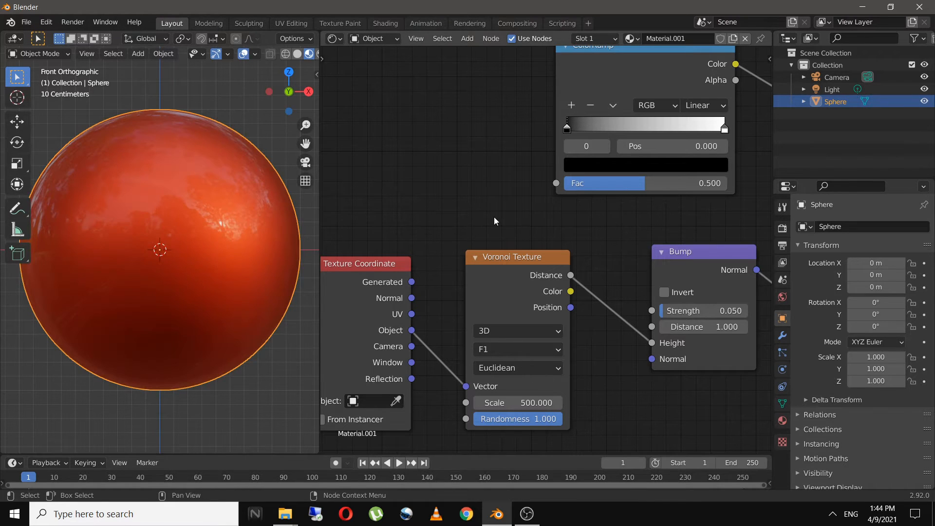
# Connect the Voronoi Texture's Distance output to the ColorRamp's Fac input and check the surface grain up close.
pyautogui.moveTo(493, 217); pyautogui.dragTo(392, 321, button='middle')
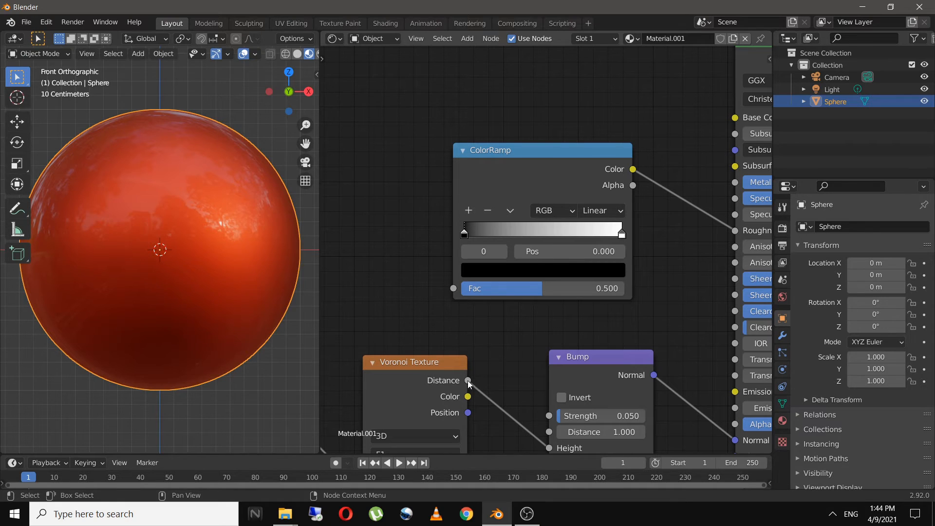
pyautogui.moveTo(468, 380); pyautogui.dragTo(455, 287)
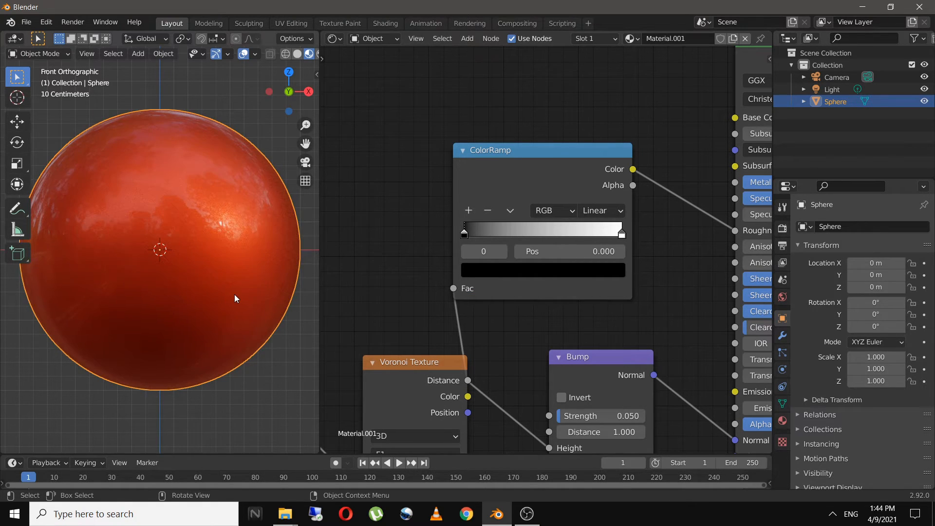
pyautogui.scroll(5, 235, 294)
pyautogui.scroll(-3, 235, 298)
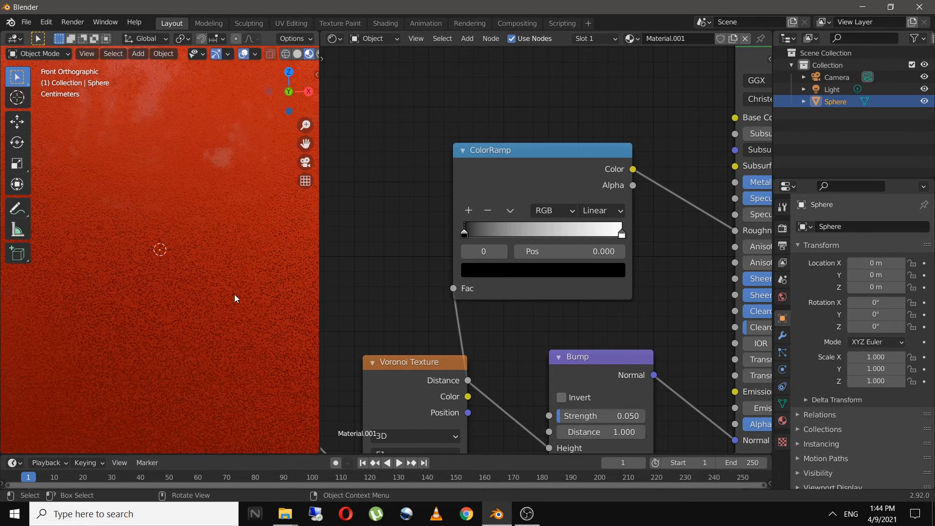
pyautogui.scroll(-1, 235, 294)
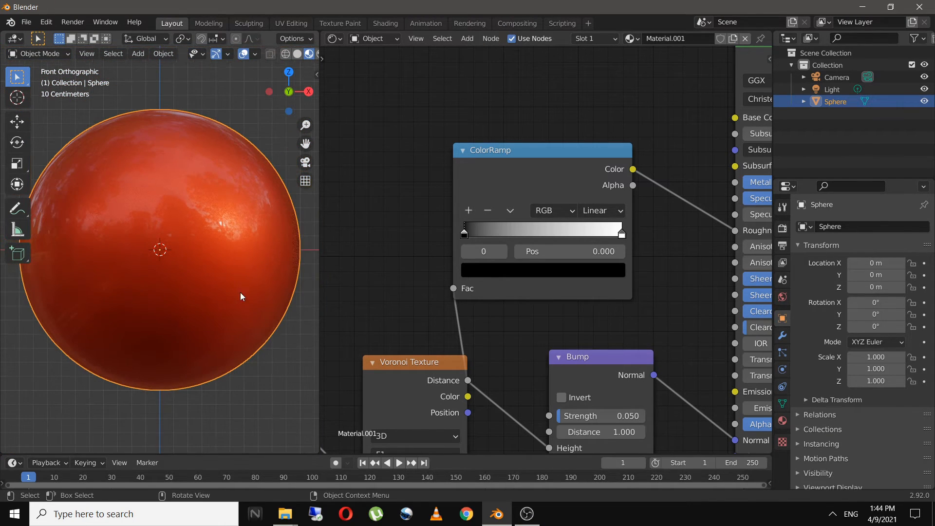
# Move the ColorRamp's black stop to about 0.279 and its white stop to about 0.761.
pyautogui.moveTo(617, 251); pyautogui.dragTo(579, 281, button='middle')
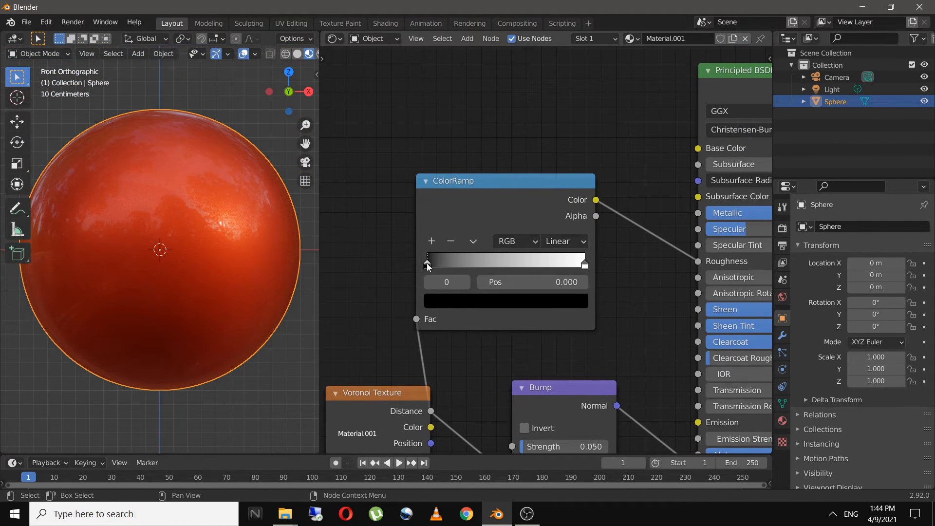
pyautogui.moveTo(431, 264); pyautogui.dragTo(476, 264)
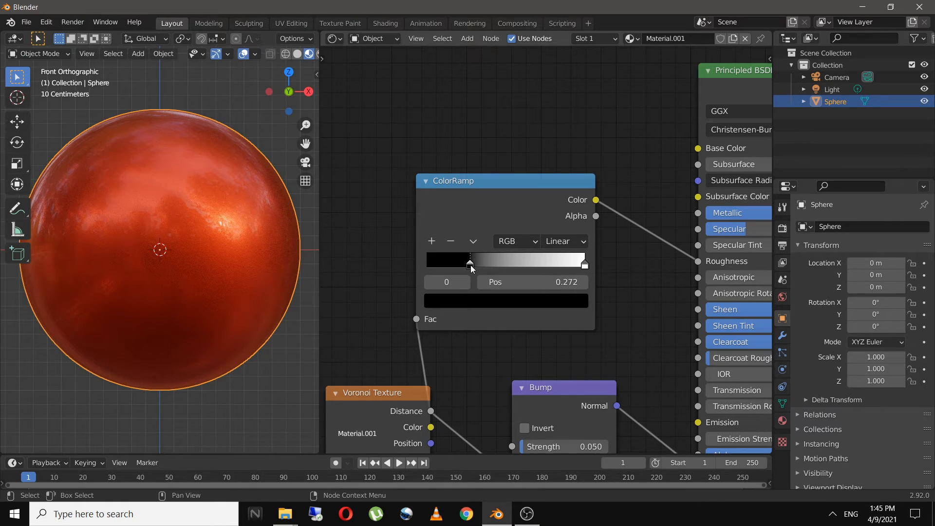
pyautogui.moveTo(470, 265)
pyautogui.mouseDown()
pyautogui.moveTo(459, 265)
pyautogui.moveTo(471, 265)
pyautogui.mouseUp()
pyautogui.click(549, 300)
pyautogui.moveTo(585, 267); pyautogui.dragTo(544, 270)
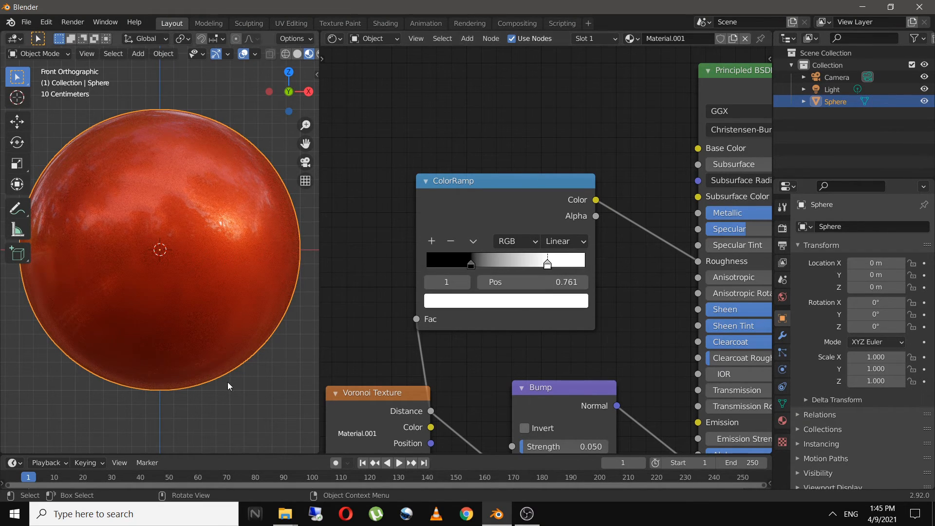
# Expand the 3D viewport over the Shader Editor, deselect the sphere and examine its surface grain from far and near.
pyautogui.moveTo(318, 452); pyautogui.dragTo(370, 429)
pyautogui.scroll(-2, 656, 245)
pyautogui.click(656, 246)
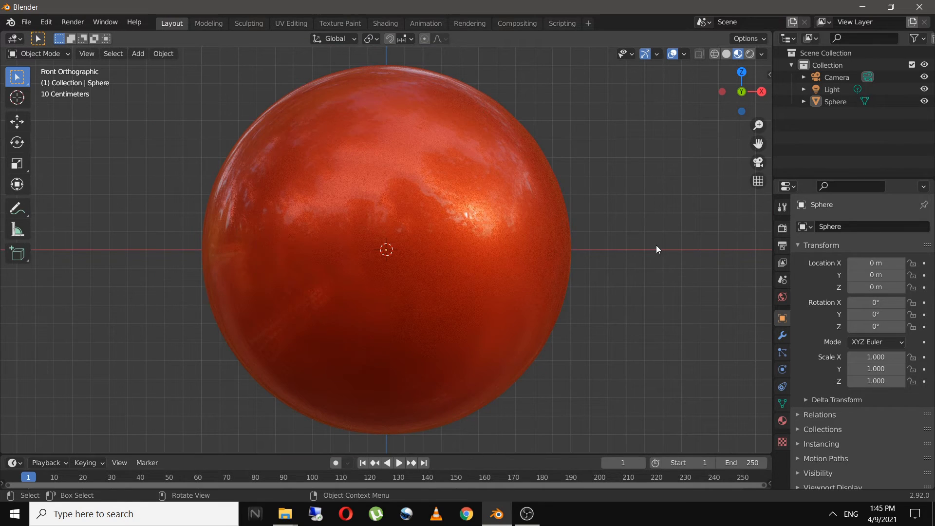
pyautogui.scroll(-4, 643, 261)
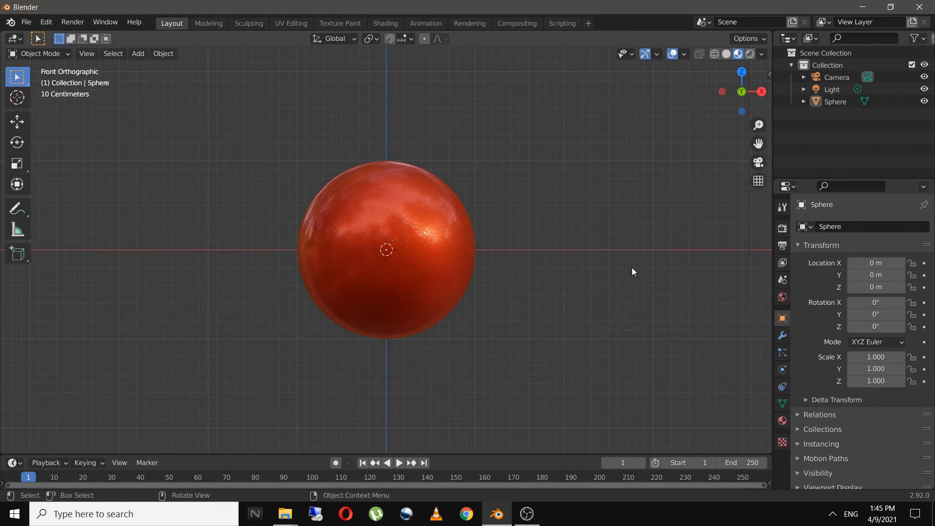
pyautogui.scroll(2, 514, 273)
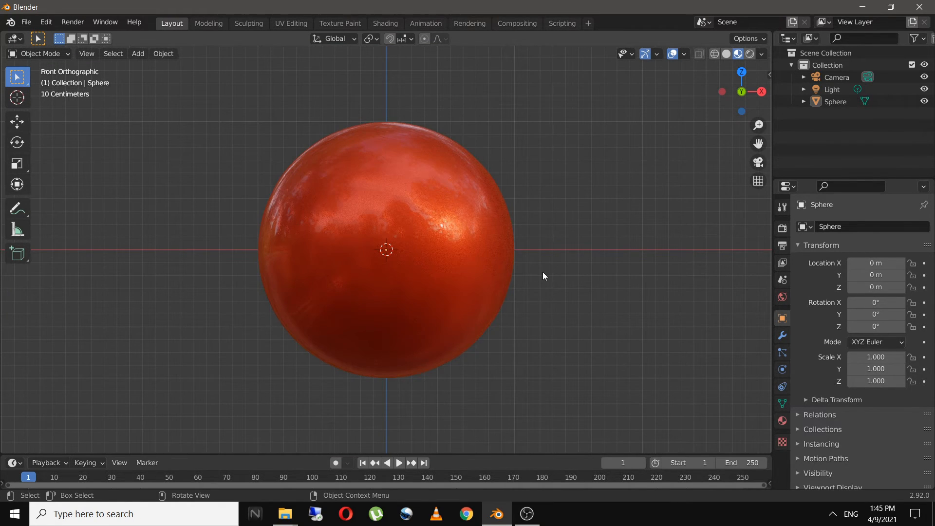
pyautogui.moveTo(542, 271); pyautogui.dragTo(481, 300, button='middle')
pyautogui.scroll(4, 479, 300)
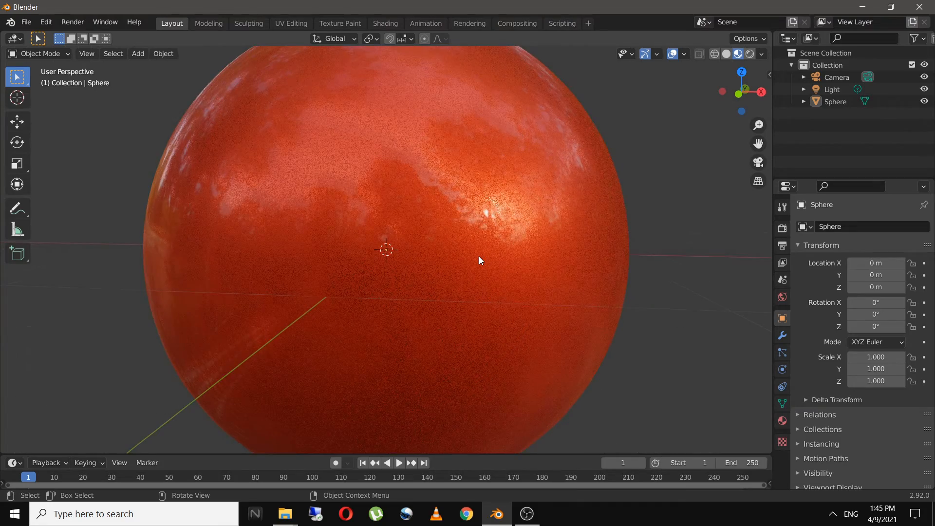
pyautogui.scroll(-1, 478, 256)
pyautogui.scroll(5, 478, 256)
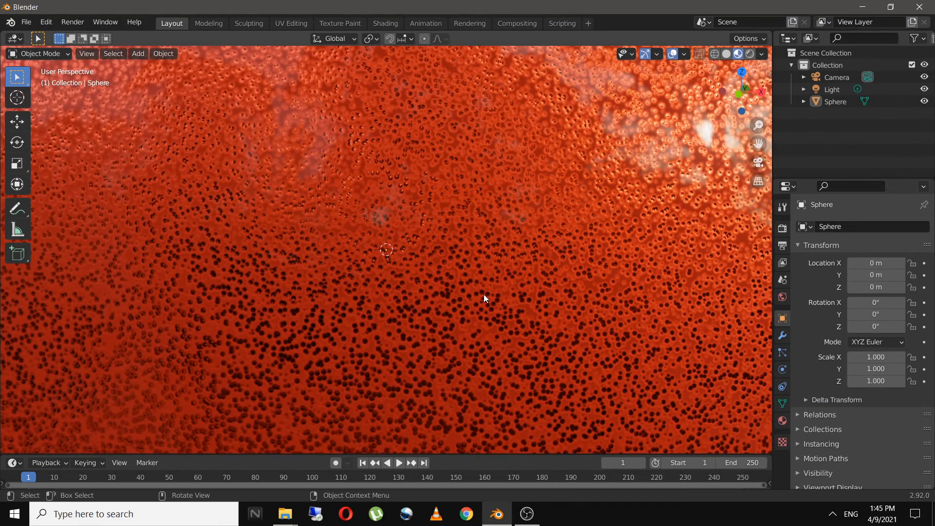
pyautogui.scroll(-3, 483, 294)
pyautogui.scroll(3, 484, 295)
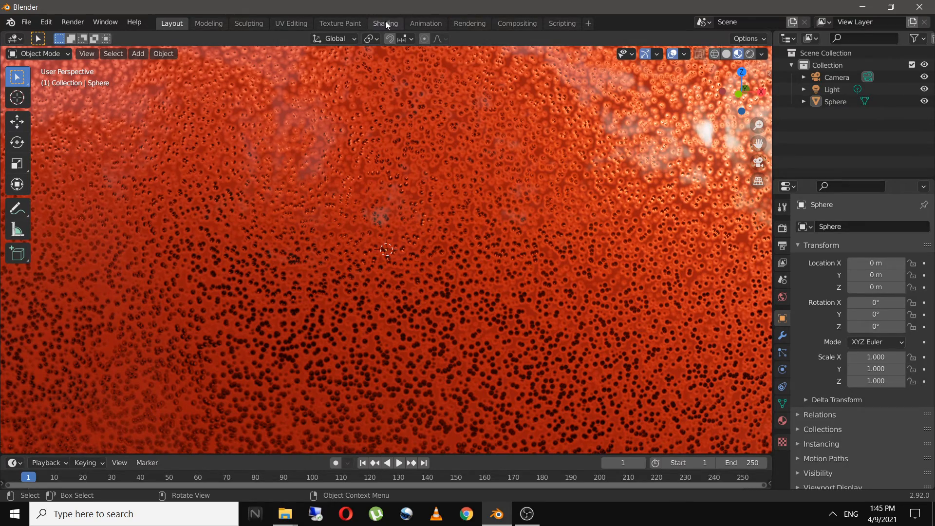
# Split the 3D viewport vertically, change the new area to the Shader Editor and hide its sidebar.
pyautogui.moveTo(771, 35); pyautogui.dragTo(321, 61)
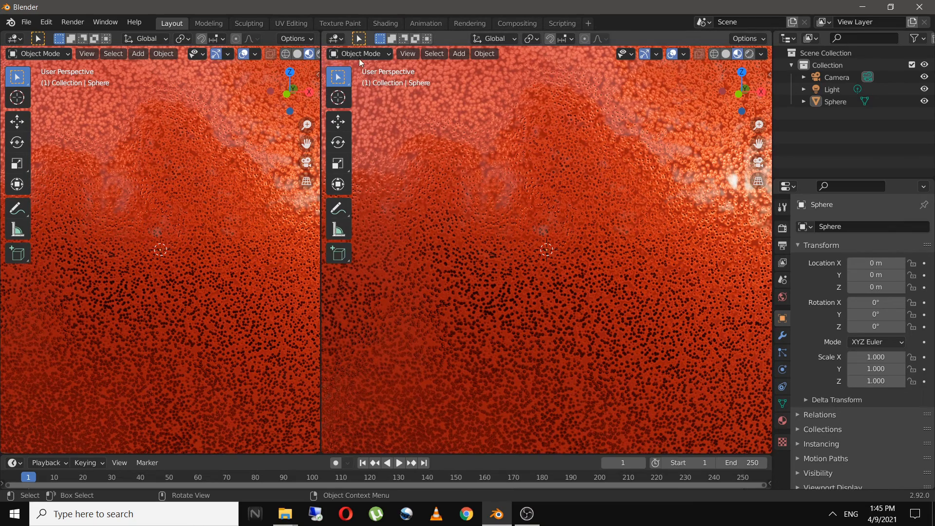
pyautogui.click(358, 55)
pyautogui.click(336, 39)
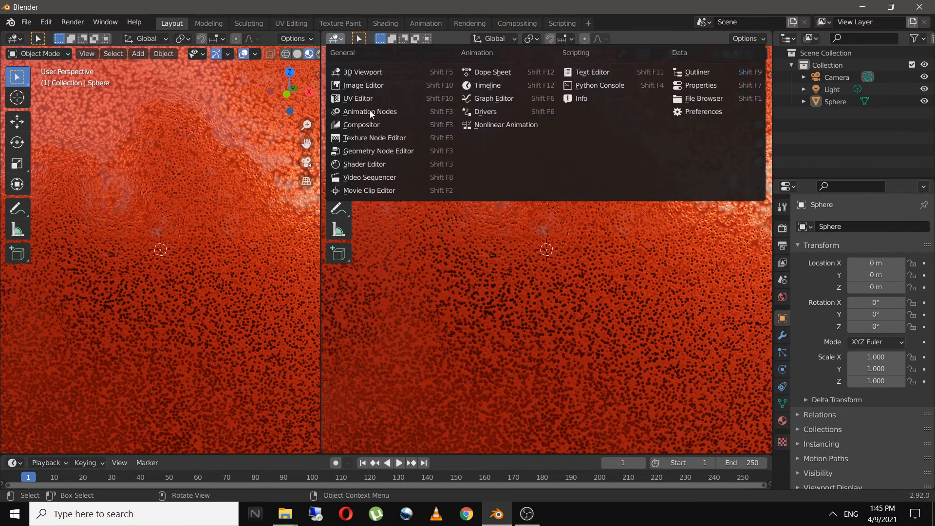
pyautogui.click(389, 164)
pyautogui.moveTo(557, 199); pyautogui.dragTo(573, 189, button='middle')
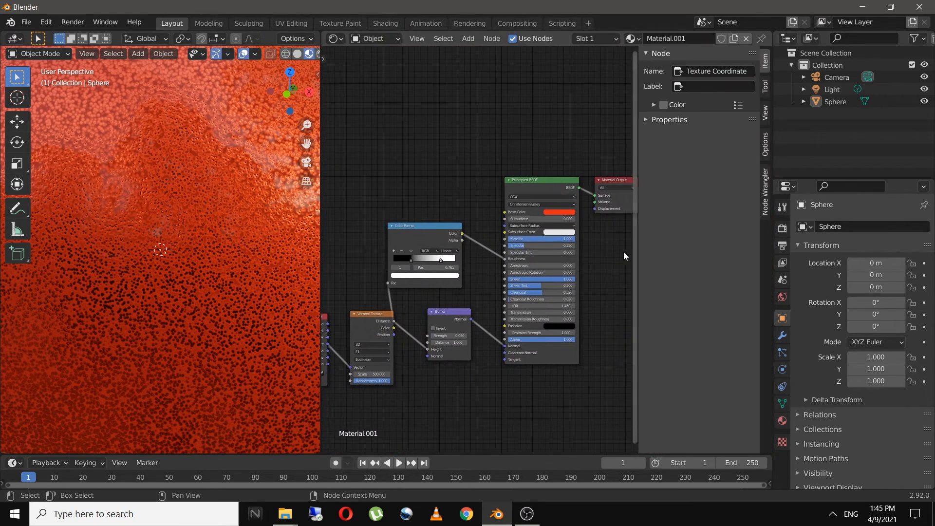
pyautogui.press('n')
pyautogui.scroll(5, 525, 298)
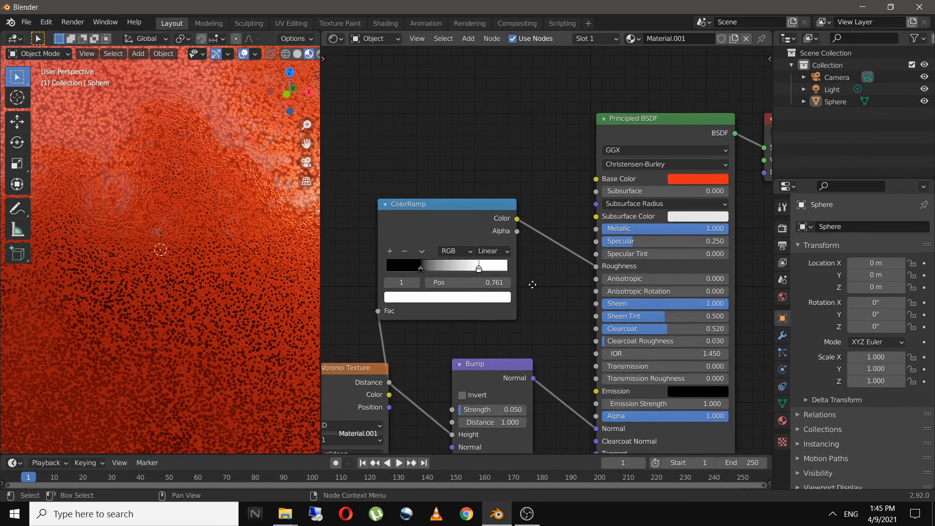
# Darken the ColorRamp's white stop to a light grey with a Value of about 0.445.
pyautogui.click(441, 307)
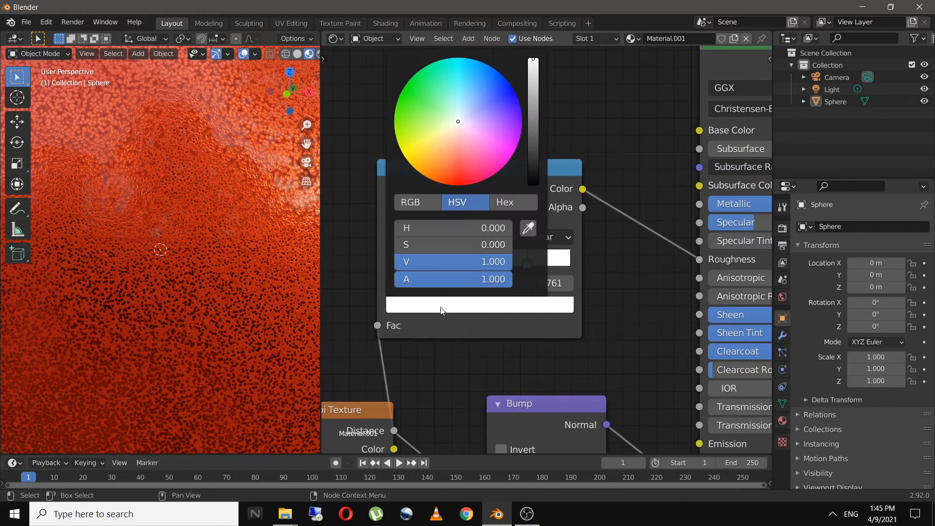
pyautogui.moveTo(527, 154); pyautogui.dragTo(533, 127)
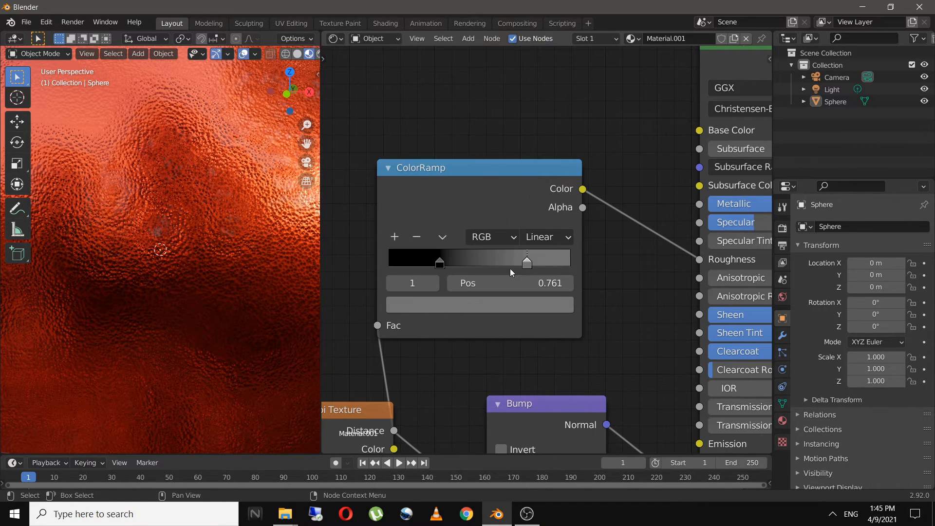
pyautogui.click(437, 262)
pyautogui.click(525, 264)
pyautogui.click(529, 305)
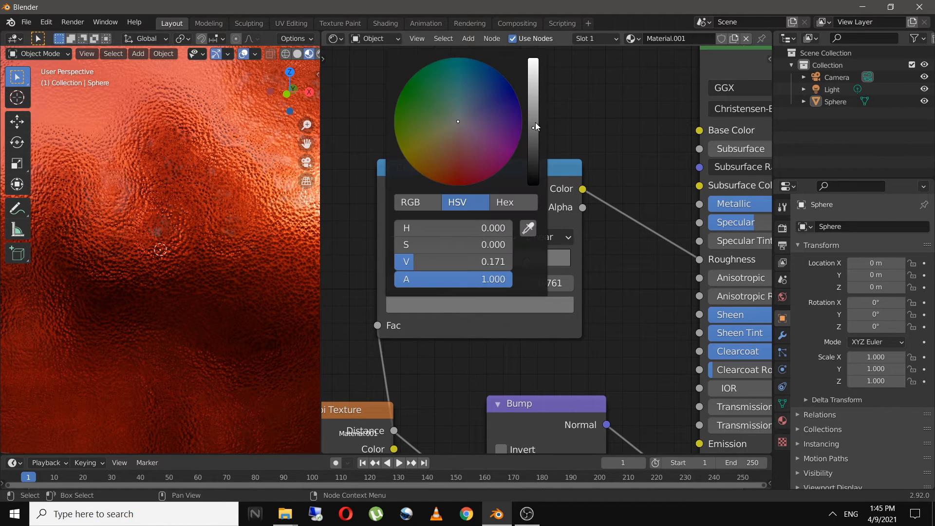
pyautogui.moveTo(534, 127); pyautogui.dragTo(533, 96)
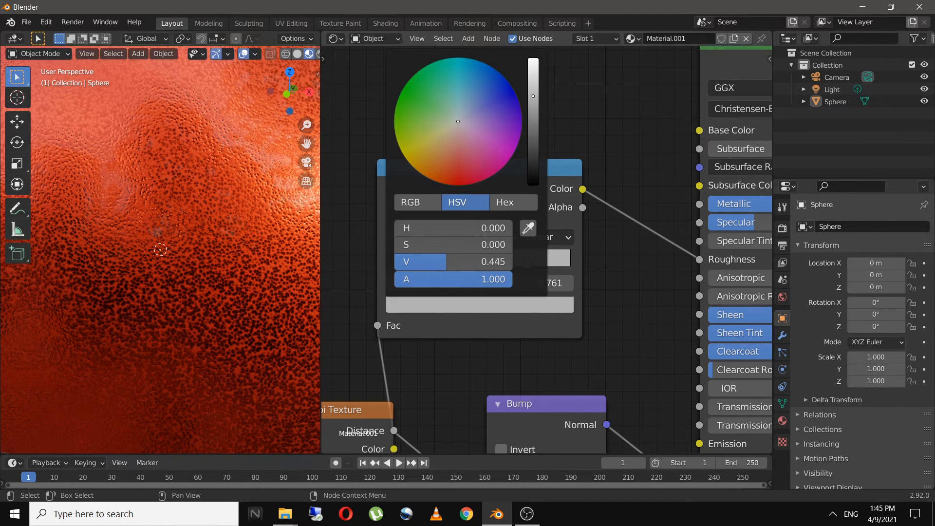
# Lighten the ColorRamp's black stop to a mid grey and check the material on the whole sphere.
pyautogui.click(440, 263)
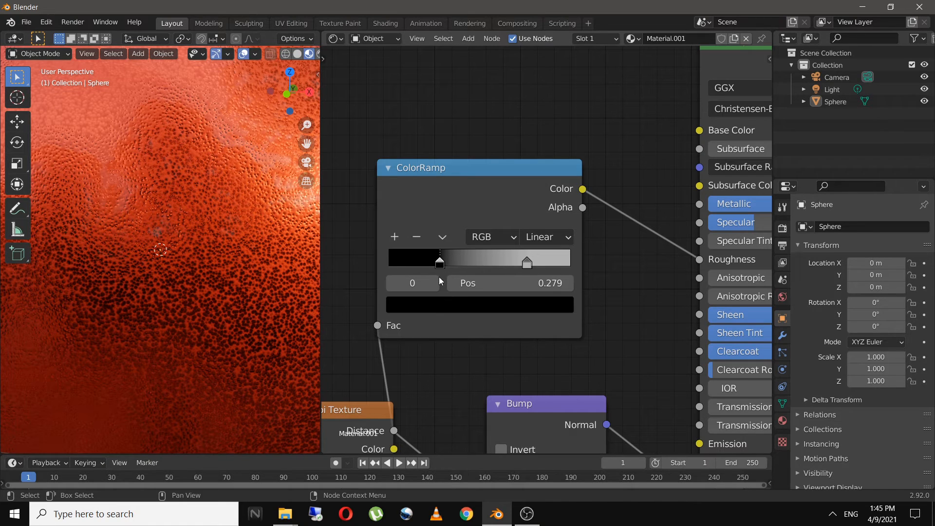
pyautogui.click(437, 307)
pyautogui.moveTo(534, 128)
pyautogui.mouseDown()
pyautogui.moveTo(533, 111)
pyautogui.moveTo(533, 125)
pyautogui.mouseUp()
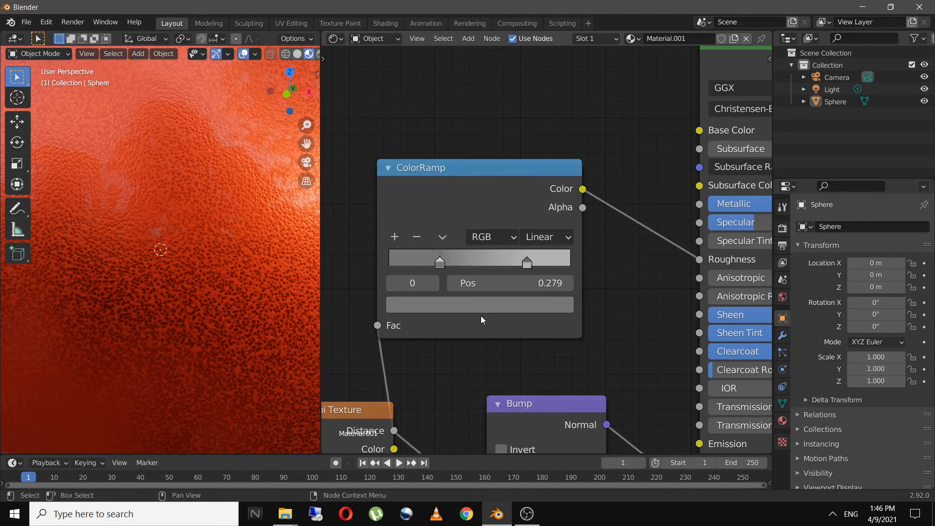
pyautogui.scroll(-3, 480, 320)
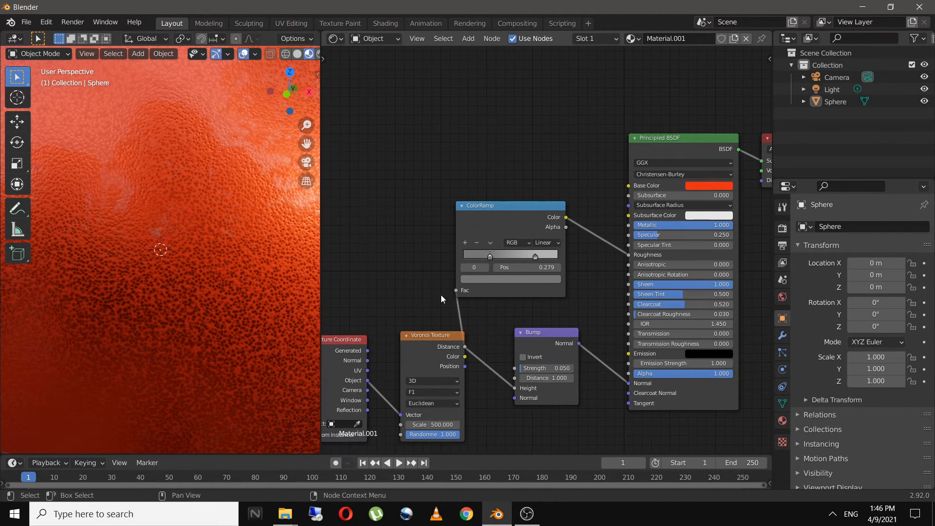
pyautogui.scroll(-6, 235, 256)
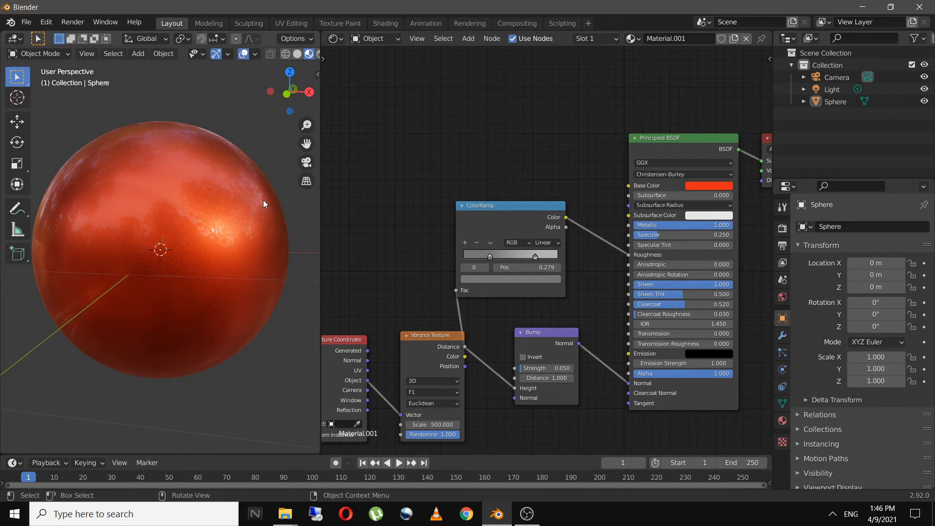
# Merge the Shader Editor area into the 3D viewport and show the whole sphere in front view.
pyautogui.click(319, 53)
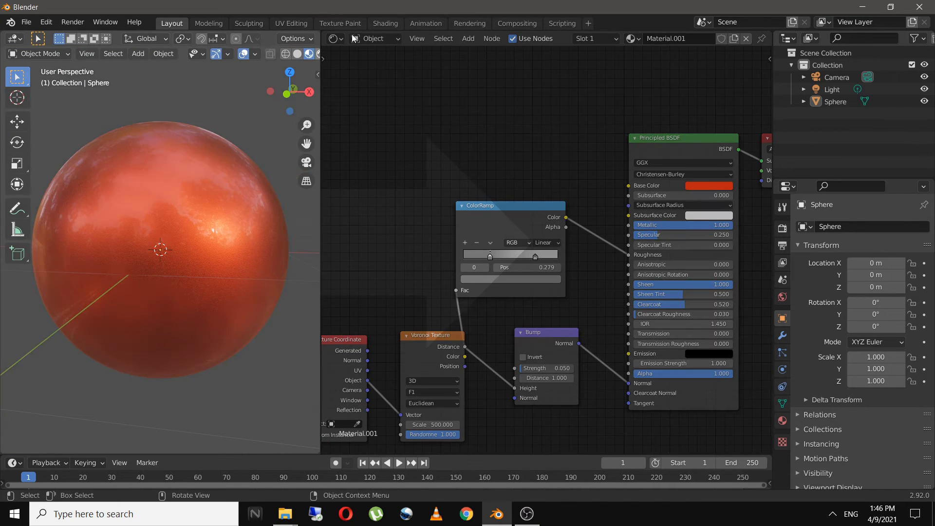
pyautogui.moveTo(352, 34); pyautogui.dragTo(353, 35)
pyautogui.scroll(-4, 690, 229)
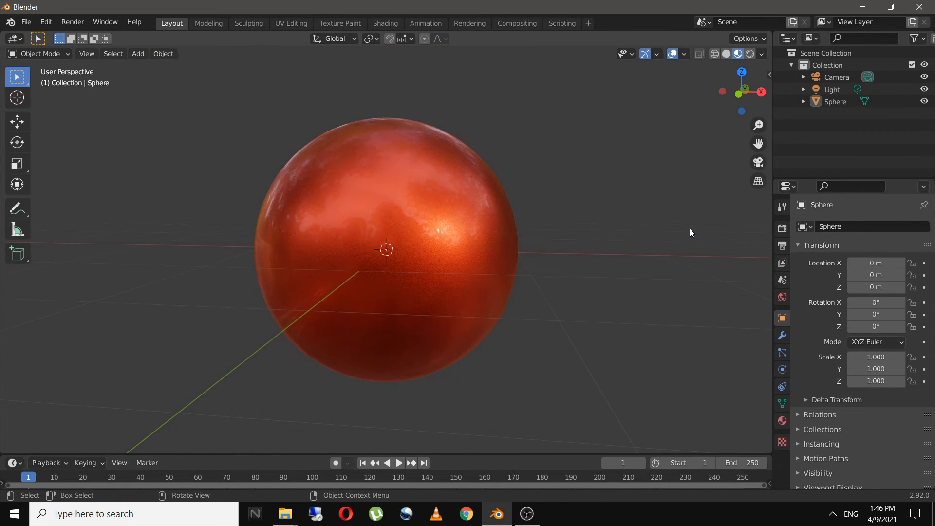
pyautogui.press('KP_1')
pyautogui.scroll(2, 562, 290)
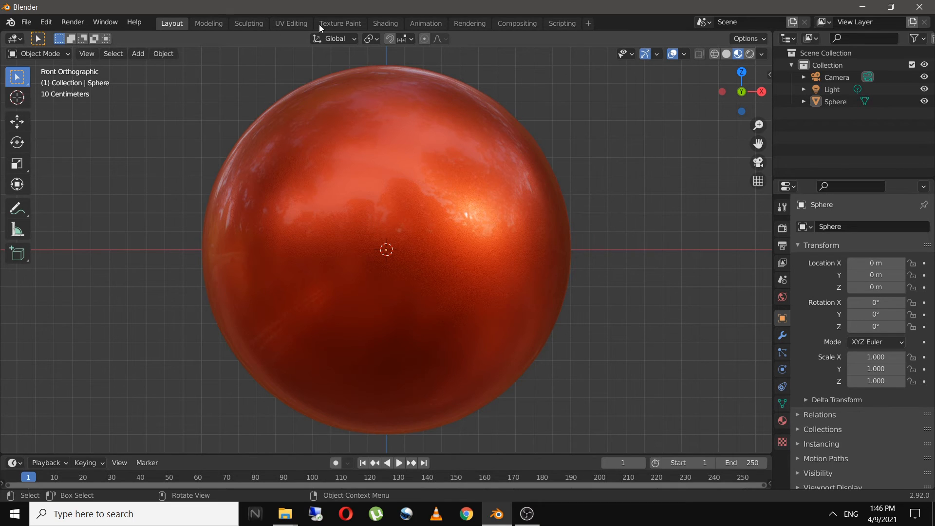
# Switch to the Shading workspace.
pyautogui.click(376, 21)
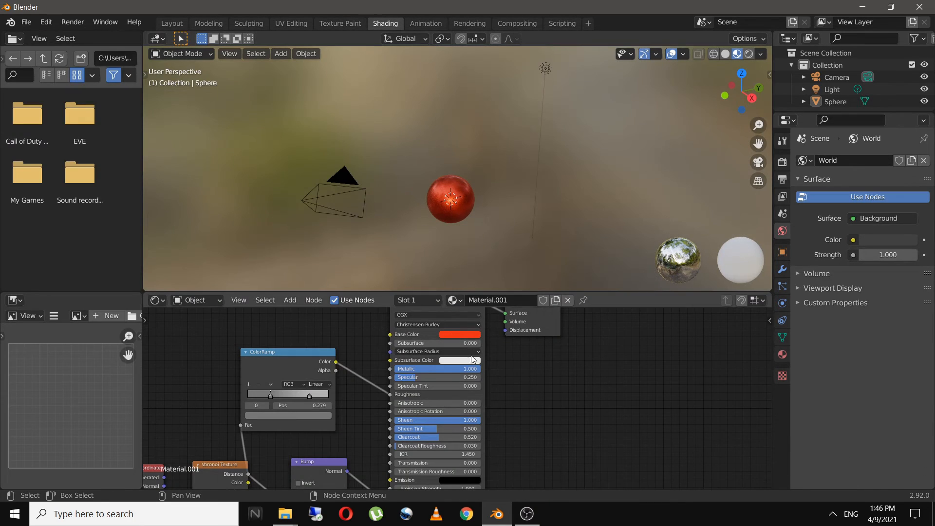
# Enlarge the Shader Editor and move the Texture Coordinate and Voronoi Texture nodes together away from the Bump node to make room.
pyautogui.moveTo(553, 375); pyautogui.dragTo(669, 356, button='middle')
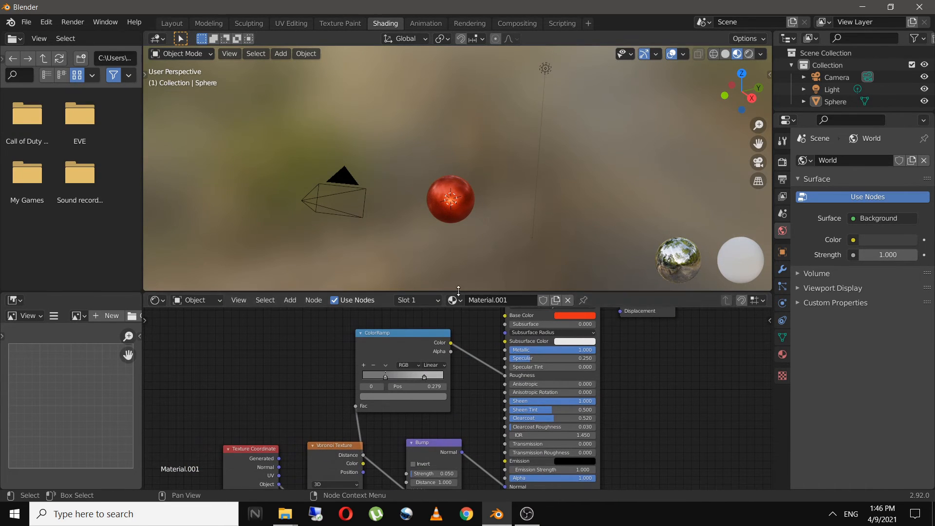
pyautogui.moveTo(455, 294); pyautogui.dragTo(455, 171)
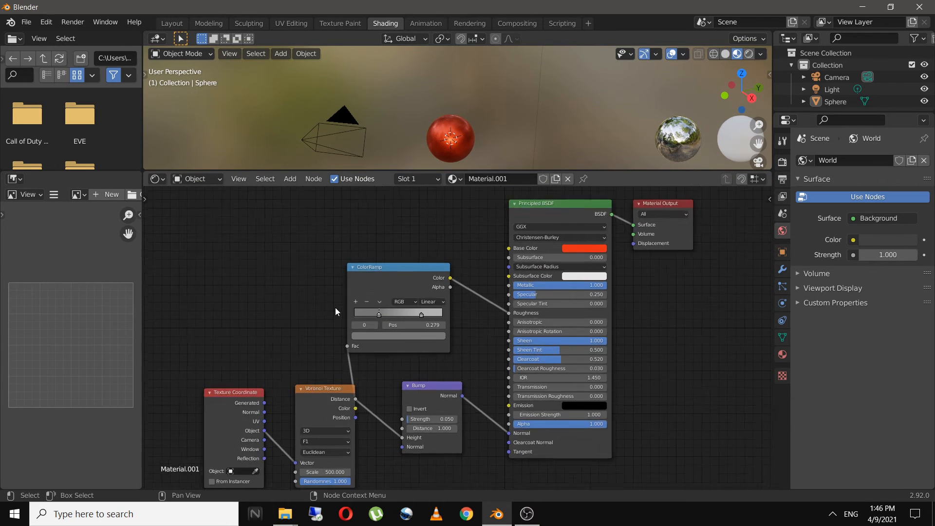
pyautogui.scroll(2, 336, 309)
pyautogui.moveTo(345, 320); pyautogui.dragTo(474, 206, button='middle')
pyautogui.moveTo(200, 277); pyautogui.dragTo(456, 364)
pyautogui.moveTo(178, 248); pyautogui.dragTo(411, 439)
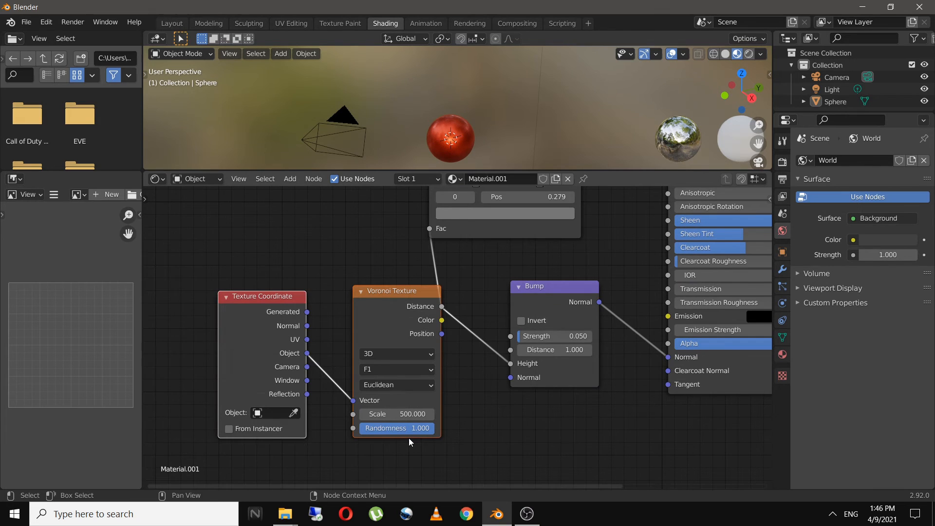
pyautogui.press('g')
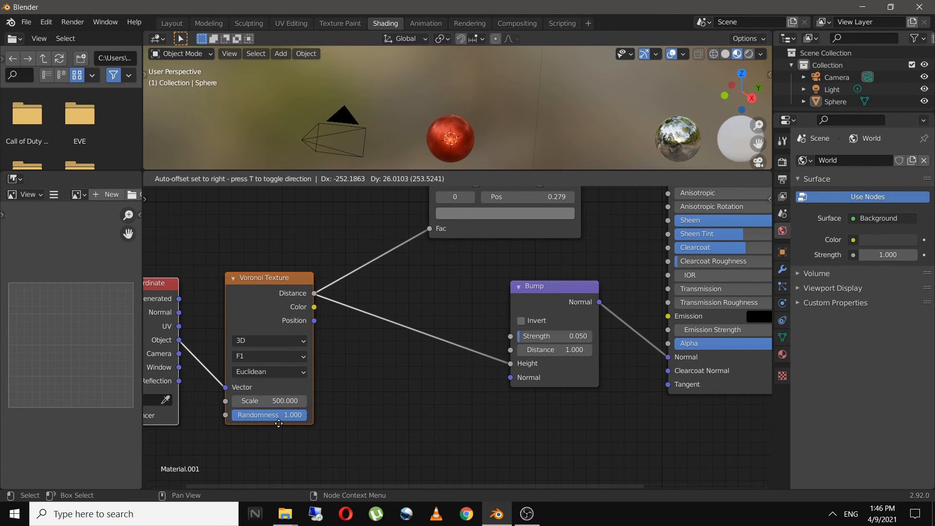
pyautogui.click(288, 435)
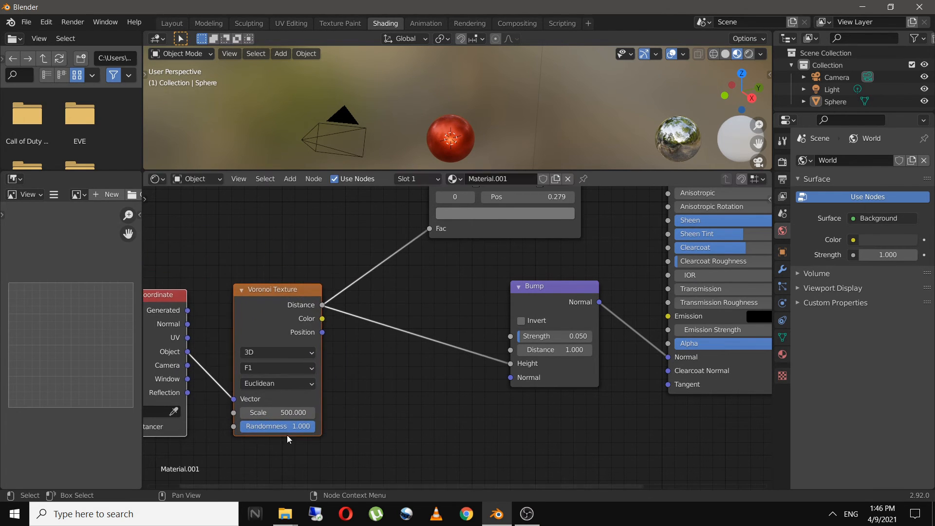
pyautogui.click(486, 234)
pyautogui.hotkey('shift', 'd')
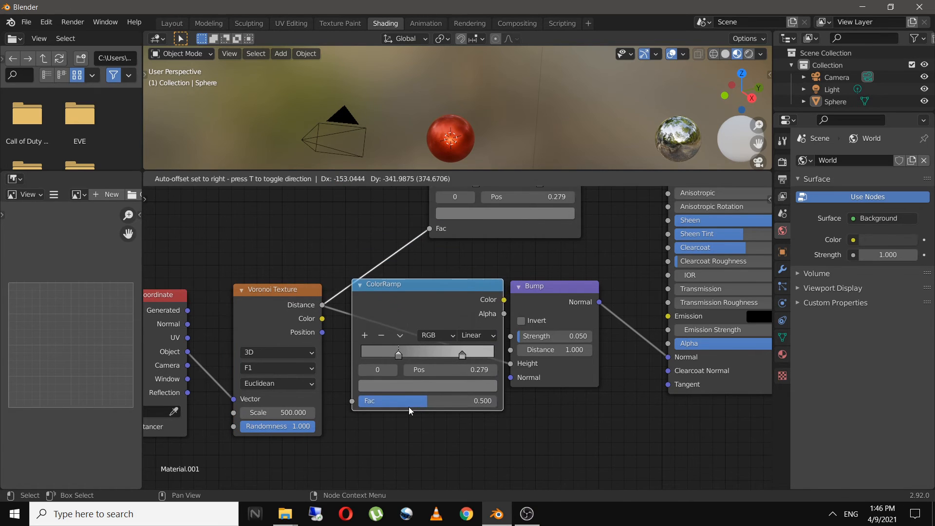
pyautogui.click(408, 407)
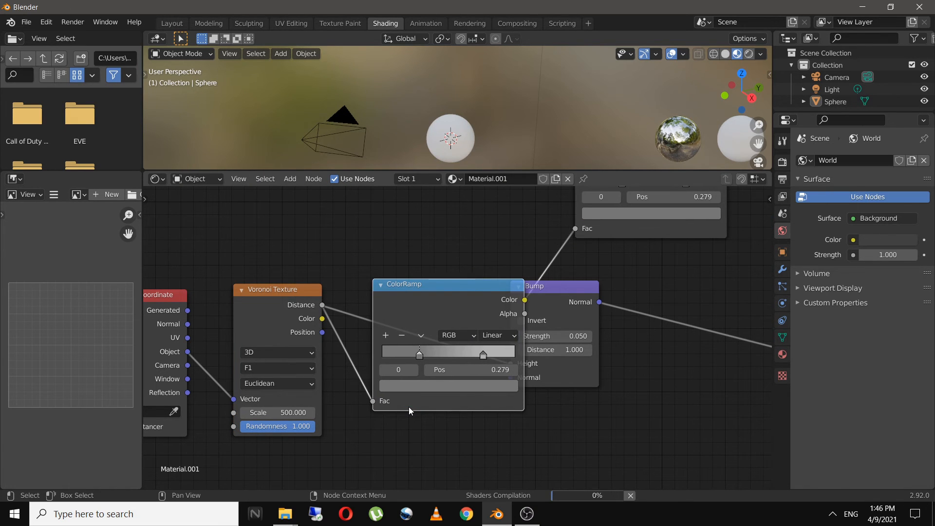
pyautogui.hotkey('ctrl', 'z')
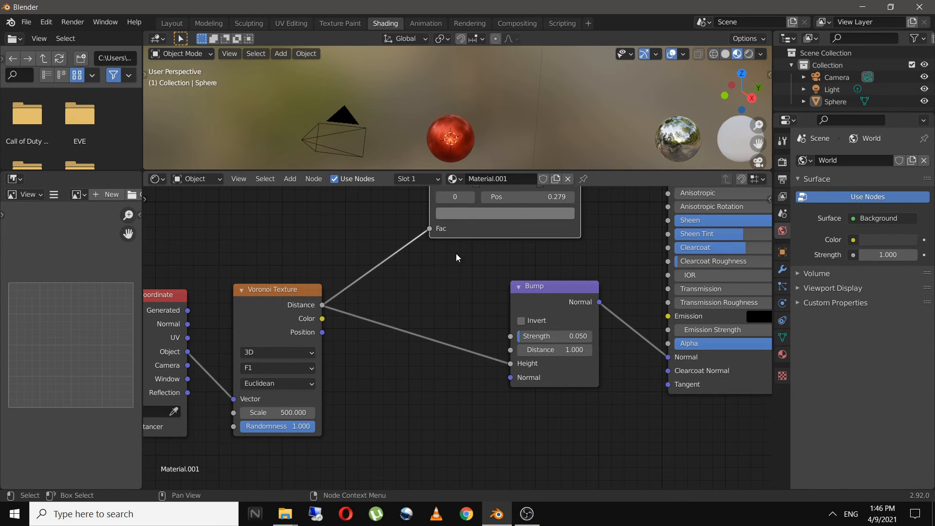
# Spread the Voronoi Texture and Bump nodes apart and insert a duplicate of the ColorRamp between Voronoi Distance and Bump Height.
pyautogui.moveTo(310, 422); pyautogui.dragTo(285, 421)
pyautogui.moveTo(500, 252); pyautogui.dragTo(651, 381)
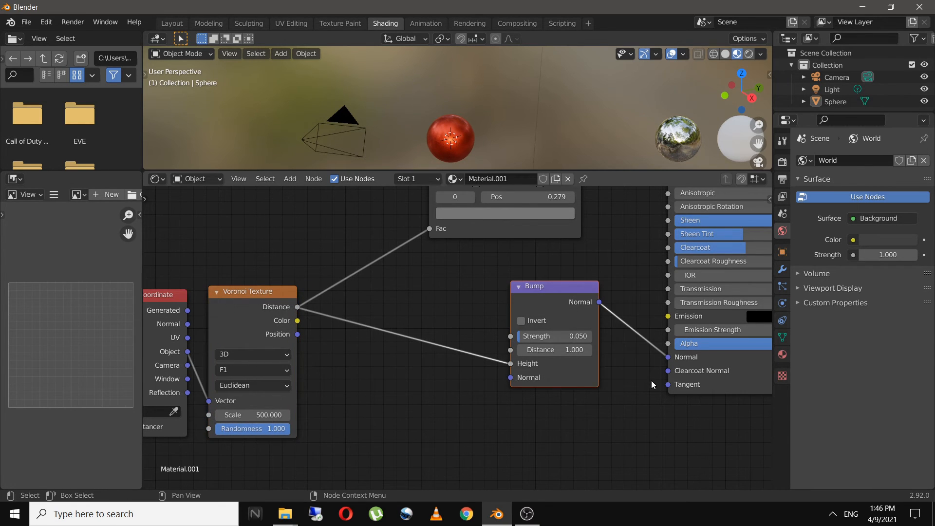
pyautogui.moveTo(593, 371); pyautogui.dragTo(626, 387)
pyautogui.click(494, 228)
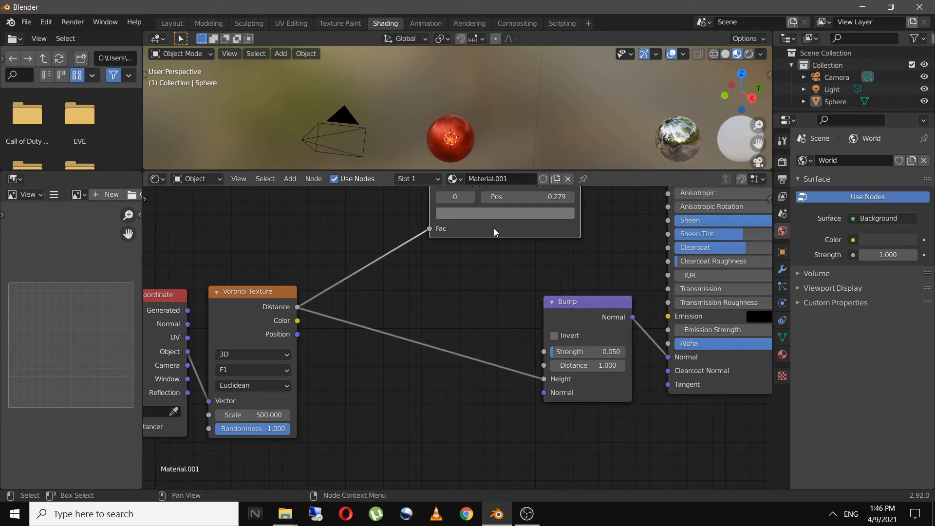
pyautogui.hotkey('shift', 'd')
pyautogui.click(427, 450)
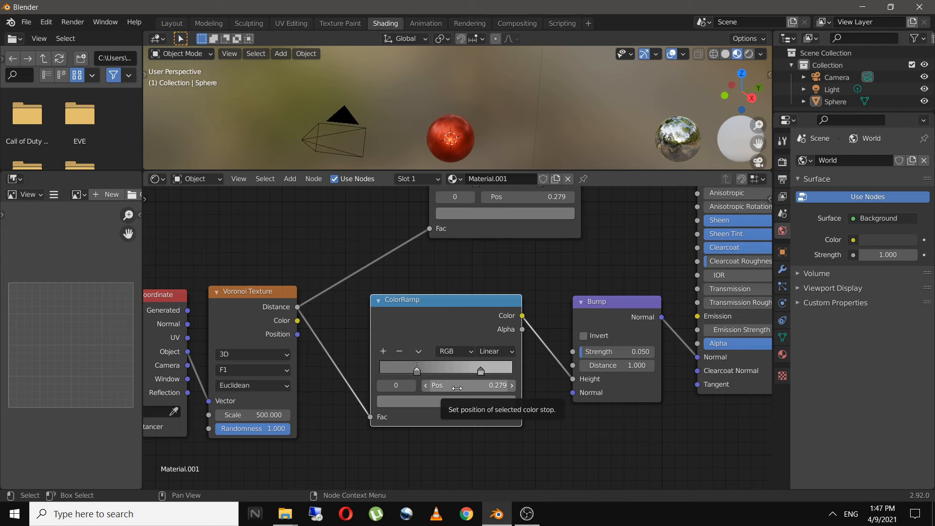
# Set the duplicated ColorRamp's dark stop to black and its light stop to near white with a Value of about 0.932.
pyautogui.scroll(2, 456, 388)
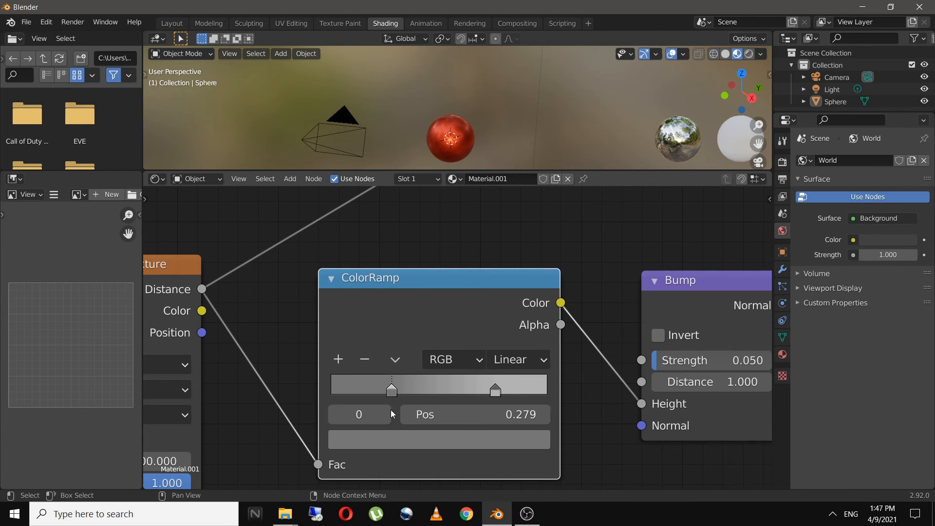
pyautogui.click(397, 446)
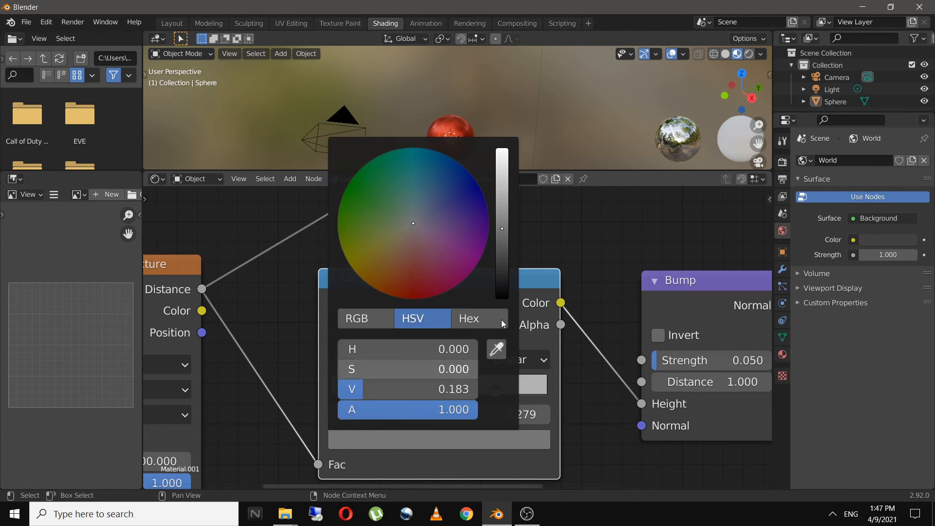
pyautogui.click(500, 299)
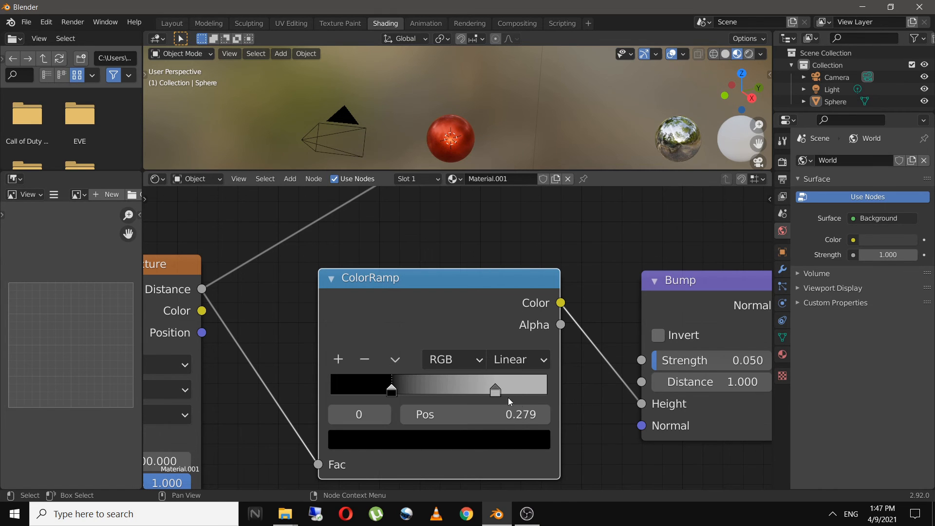
pyautogui.click(493, 391)
pyautogui.click(492, 436)
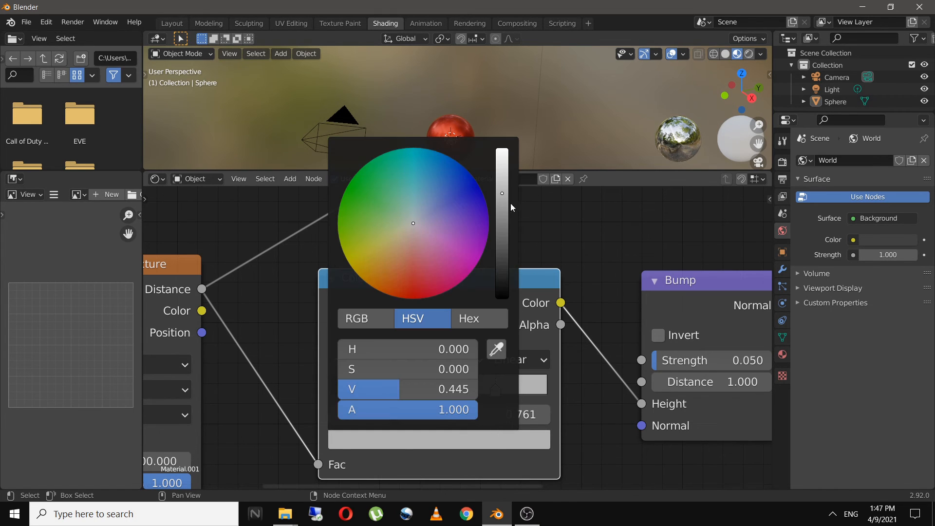
pyautogui.moveTo(499, 187); pyautogui.dragTo(501, 157)
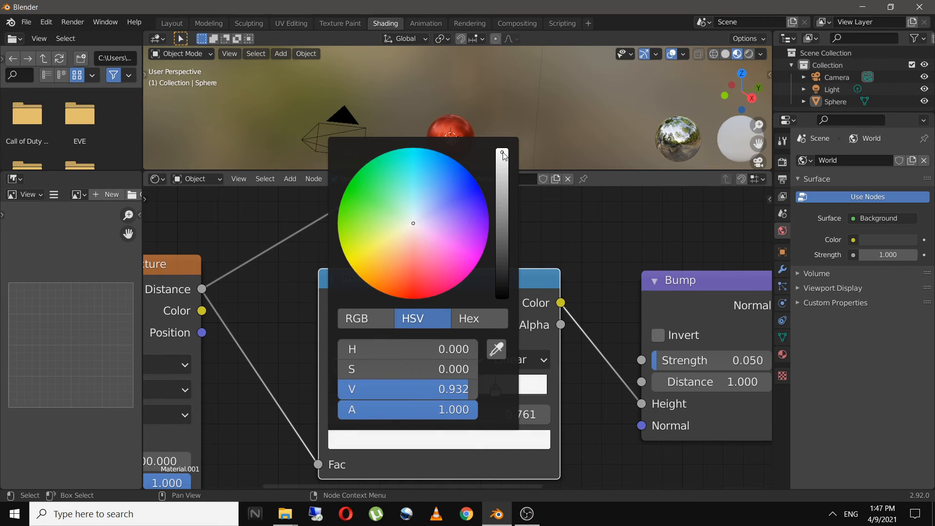
# Sharpen the duplicated ColorRamp's transition by placing its white stop right beside the black stop, with the black stop at position 0.279.
pyautogui.moveTo(391, 390); pyautogui.dragTo(402, 395)
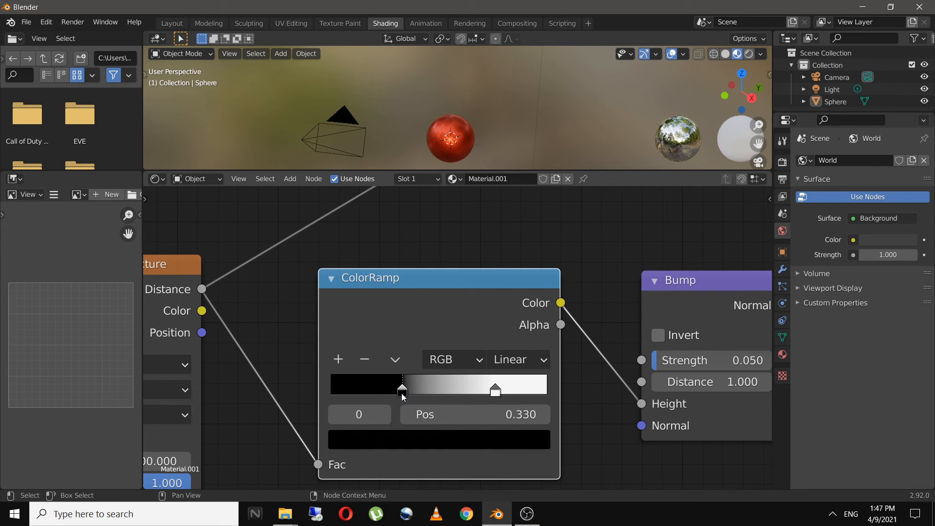
pyautogui.click(493, 390)
pyautogui.moveTo(493, 390); pyautogui.dragTo(439, 393)
pyautogui.moveTo(403, 391)
pyautogui.mouseDown()
pyautogui.moveTo(432, 391)
pyautogui.moveTo(384, 396)
pyautogui.moveTo(403, 390)
pyautogui.moveTo(391, 390)
pyautogui.mouseUp()
# Examine the sphere's material in the Layout workspace, both in close-up and as a whole from several angles.
pyautogui.click(172, 24)
pyautogui.scroll(5, 455, 332)
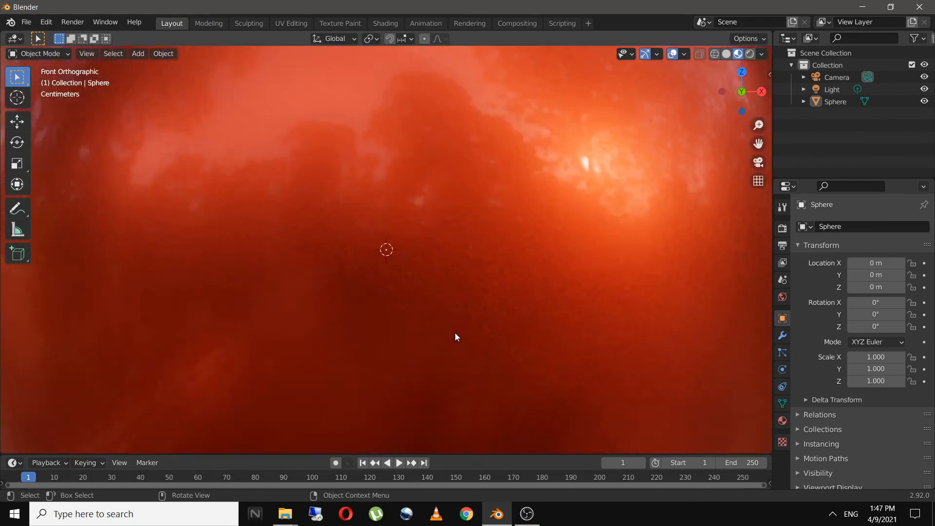
pyautogui.scroll(2, 445, 320)
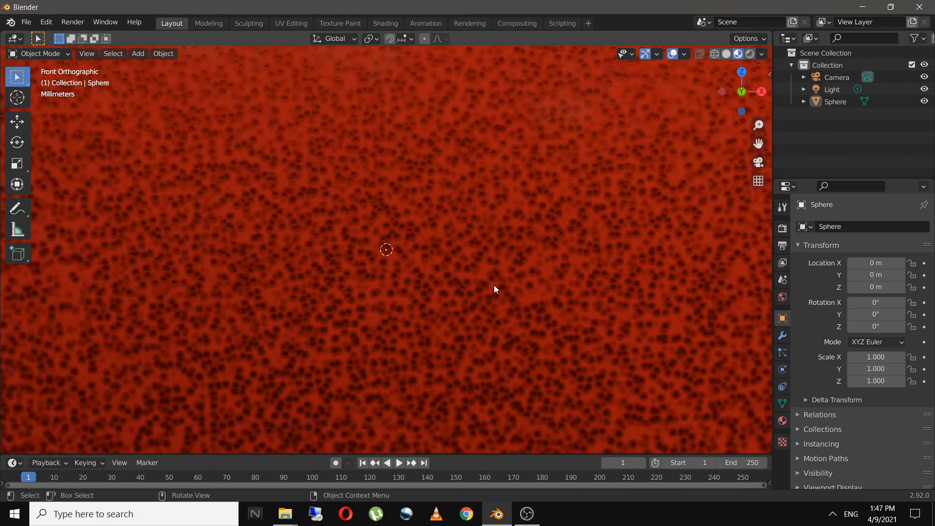
pyautogui.scroll(-7, 494, 285)
pyautogui.scroll(-1, 493, 285)
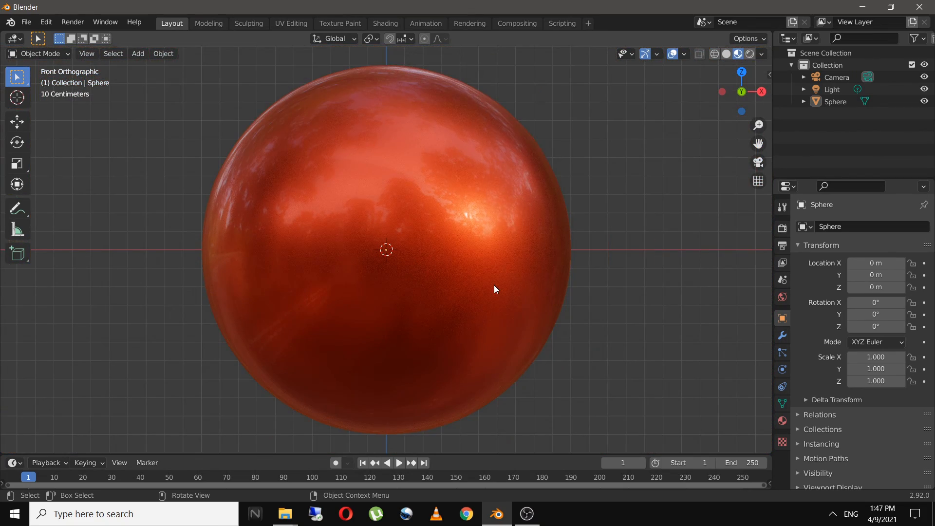
pyautogui.scroll(-2, 604, 214)
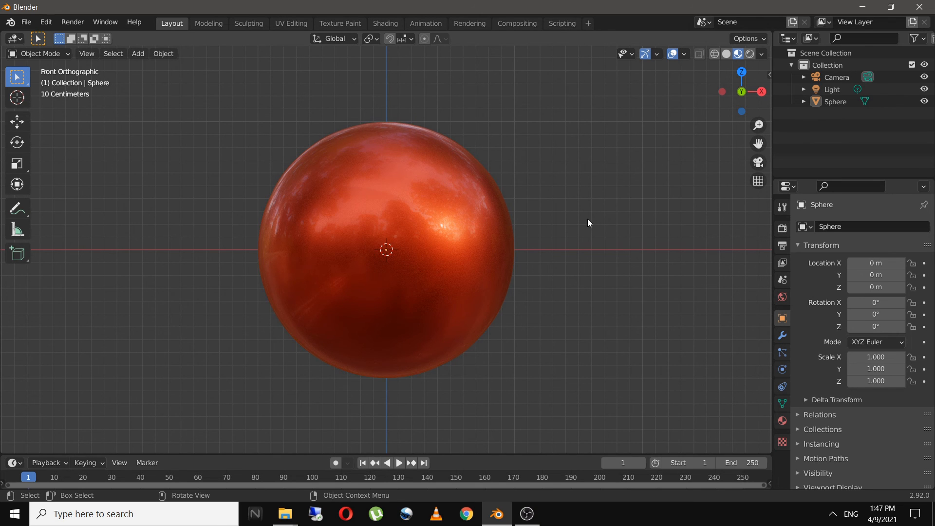
pyautogui.moveTo(582, 221); pyautogui.dragTo(486, 252, button='middle')
pyautogui.scroll(3, 423, 264)
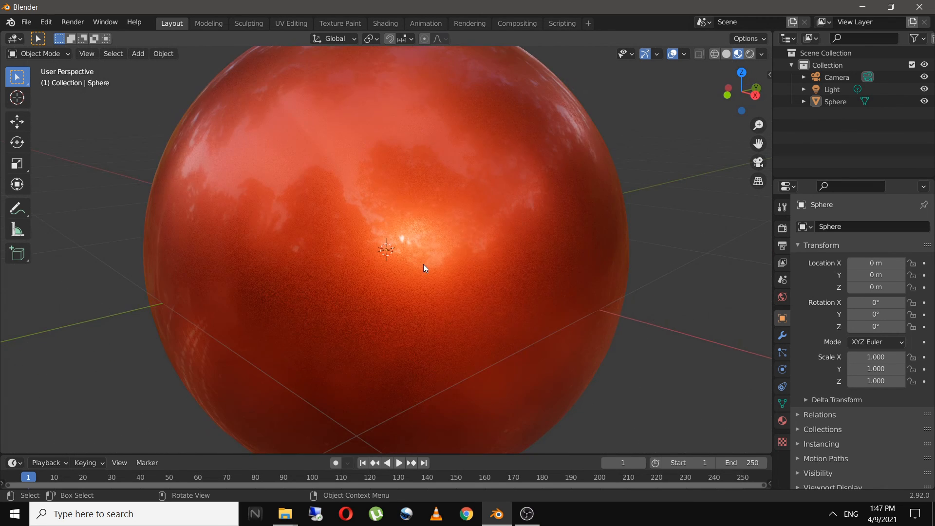
pyautogui.moveTo(422, 264); pyautogui.dragTo(458, 312, button='middle')
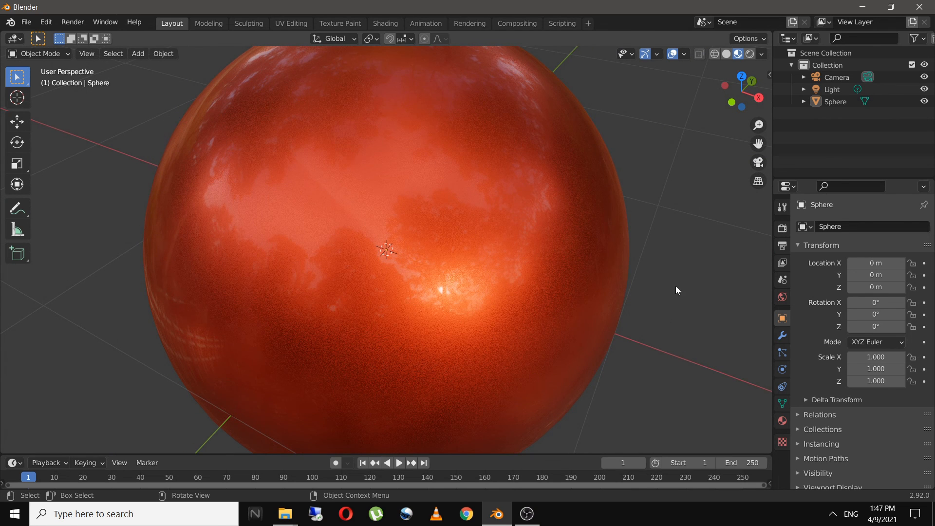
# Return to the Shading workspace and enlarge the Shader Editor over the neighbouring areas to show the complete node tree.
pyautogui.click(381, 23)
pyautogui.scroll(-2, 442, 297)
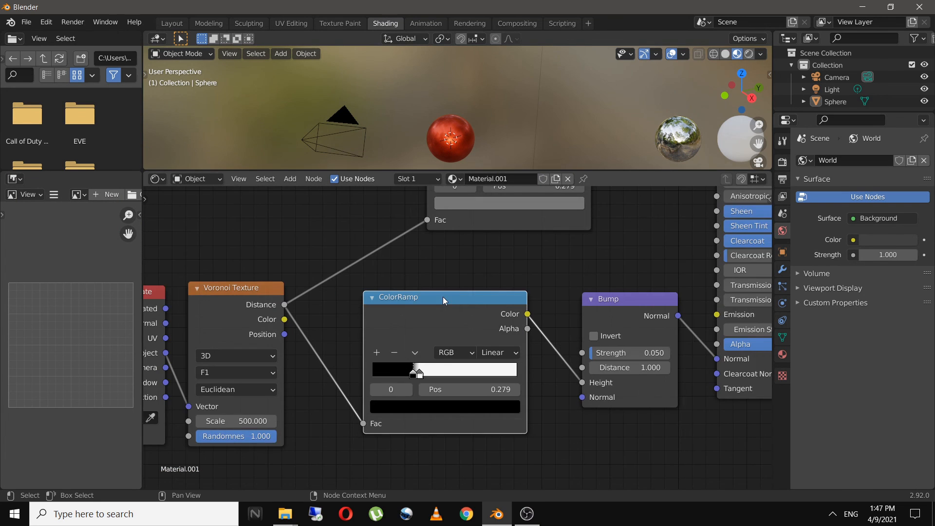
pyautogui.scroll(-4, 443, 297)
pyautogui.moveTo(396, 258); pyautogui.dragTo(357, 321, button='middle')
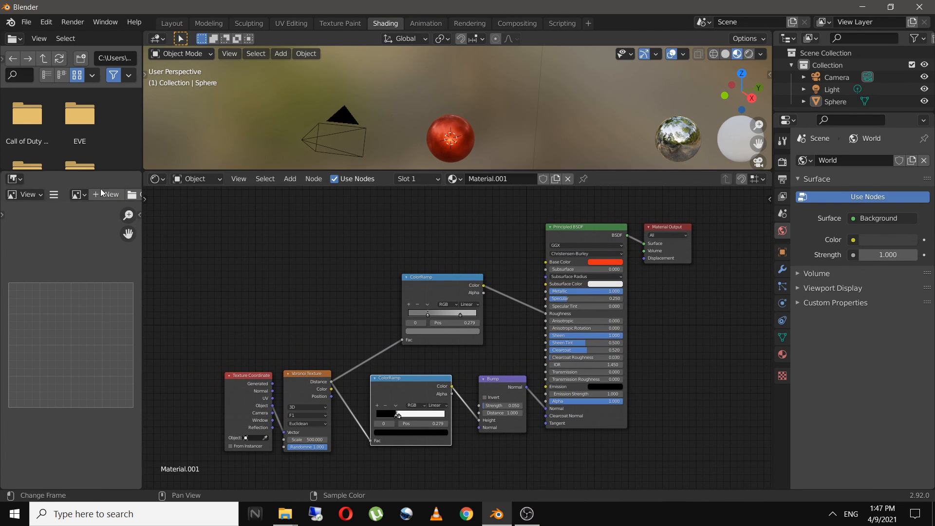
pyautogui.moveTo(144, 173); pyautogui.dragTo(115, 191)
pyautogui.moveTo(243, 171); pyautogui.dragTo(244, 64)
pyautogui.scroll(5, 259, 218)
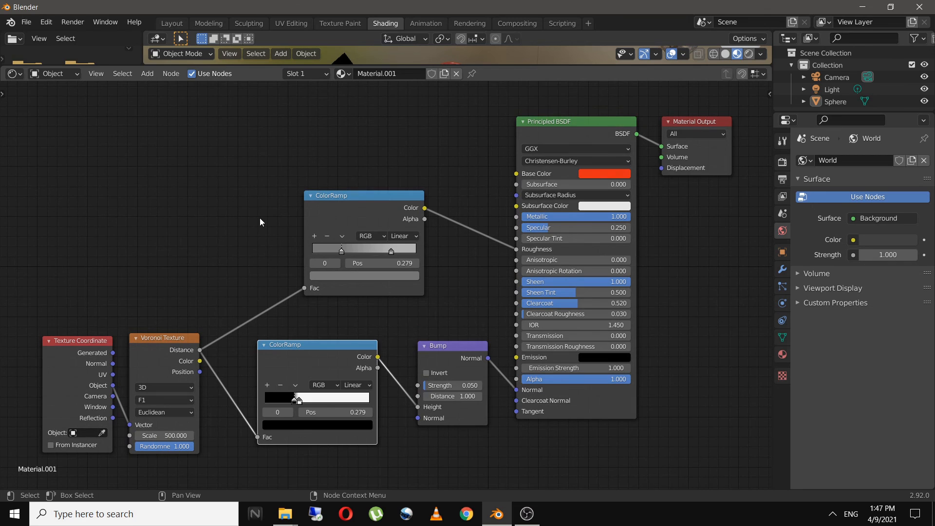